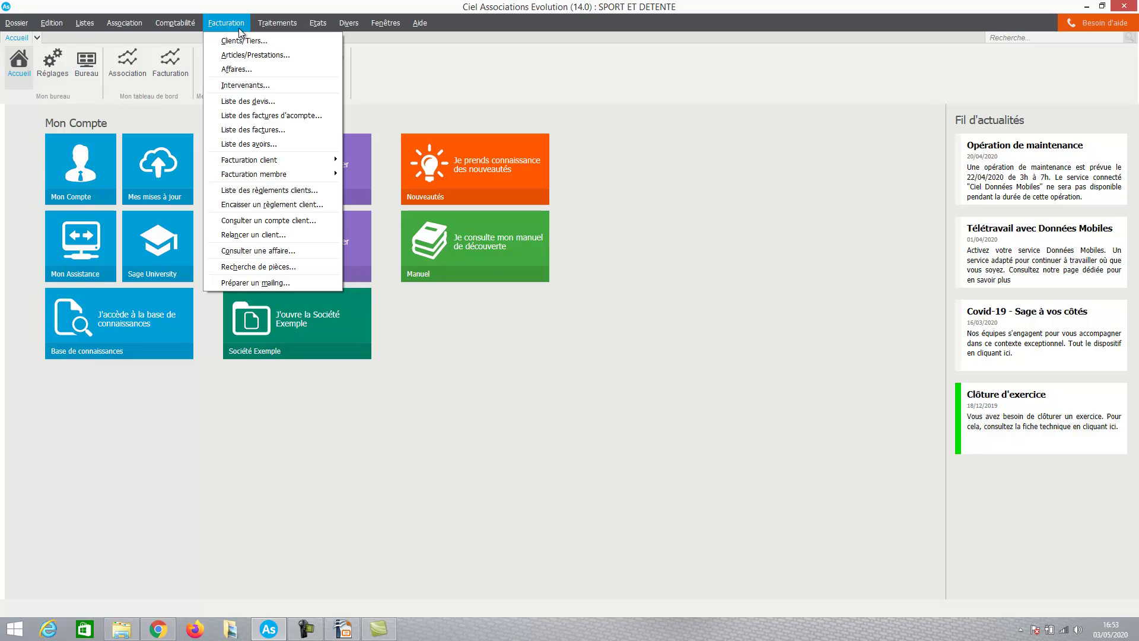
Look over the list of deposit invoices and close it.
{"action": "left_click", "coordinate": [240, 116]}
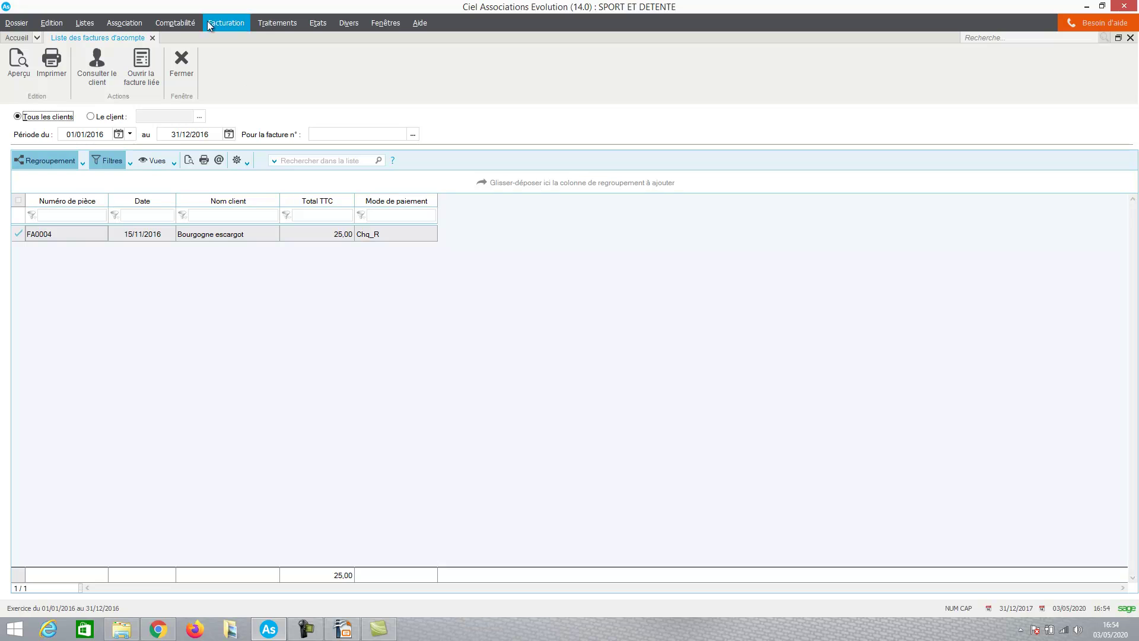
{"action": "left_click", "coordinate": [184, 72]}
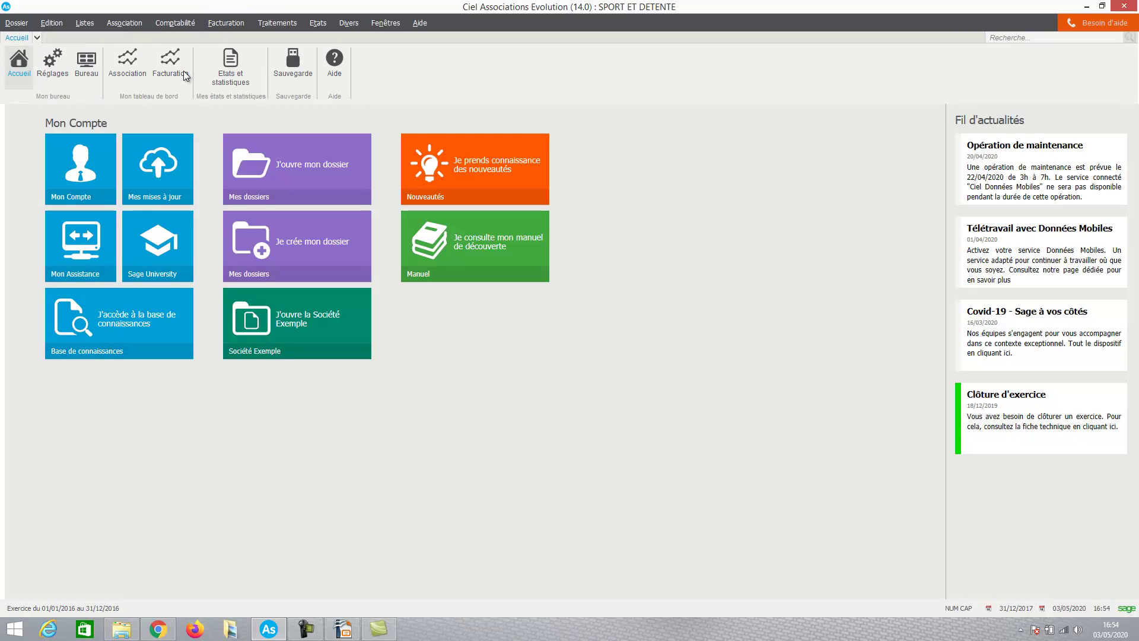
Create a new quote from the quotes list in Standard entry mode for the first customer in the quick-search list.
{"action": "left_click", "coordinate": [226, 23]}
{"action": "left_click", "coordinate": [234, 98]}
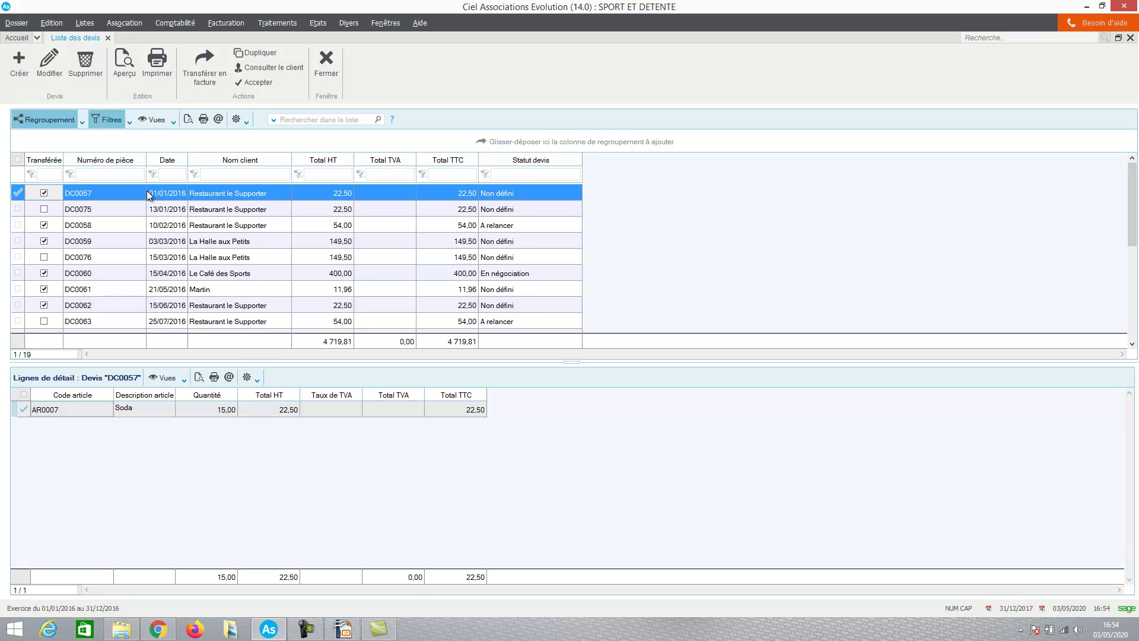
{"action": "left_click", "coordinate": [19, 66]}
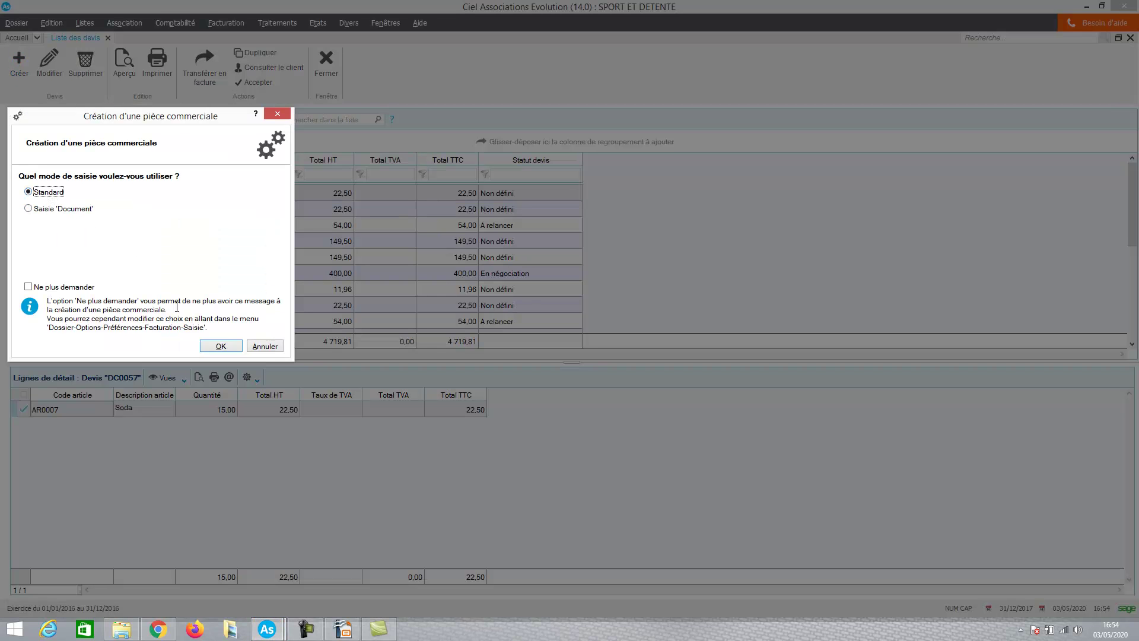
{"action": "left_click", "coordinate": [221, 346]}
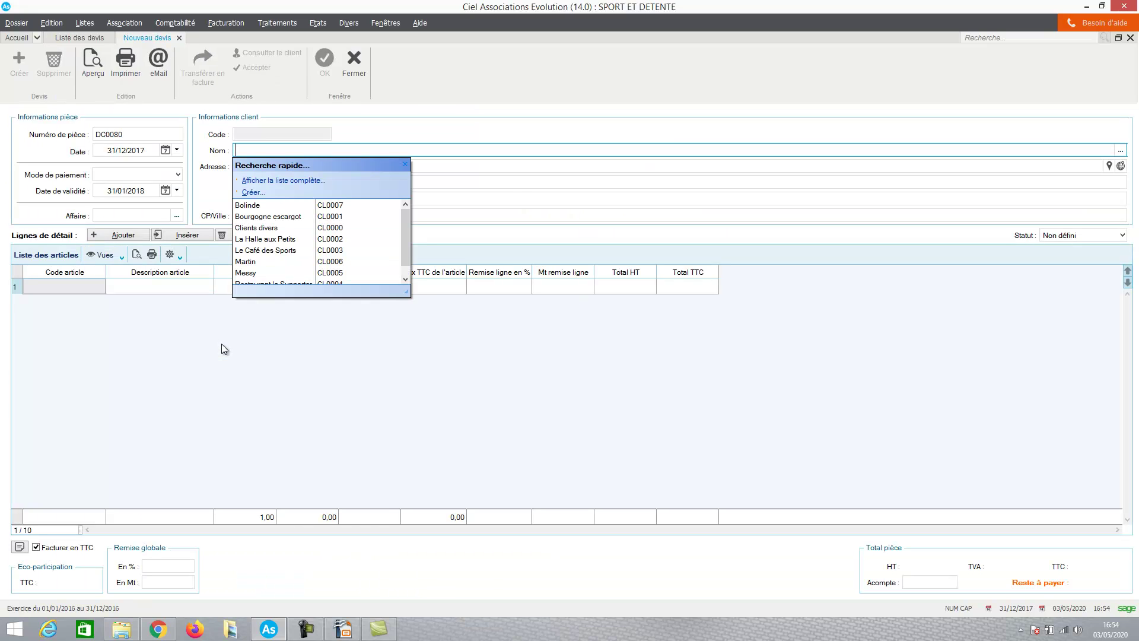
{"action": "left_click", "coordinate": [261, 206]}
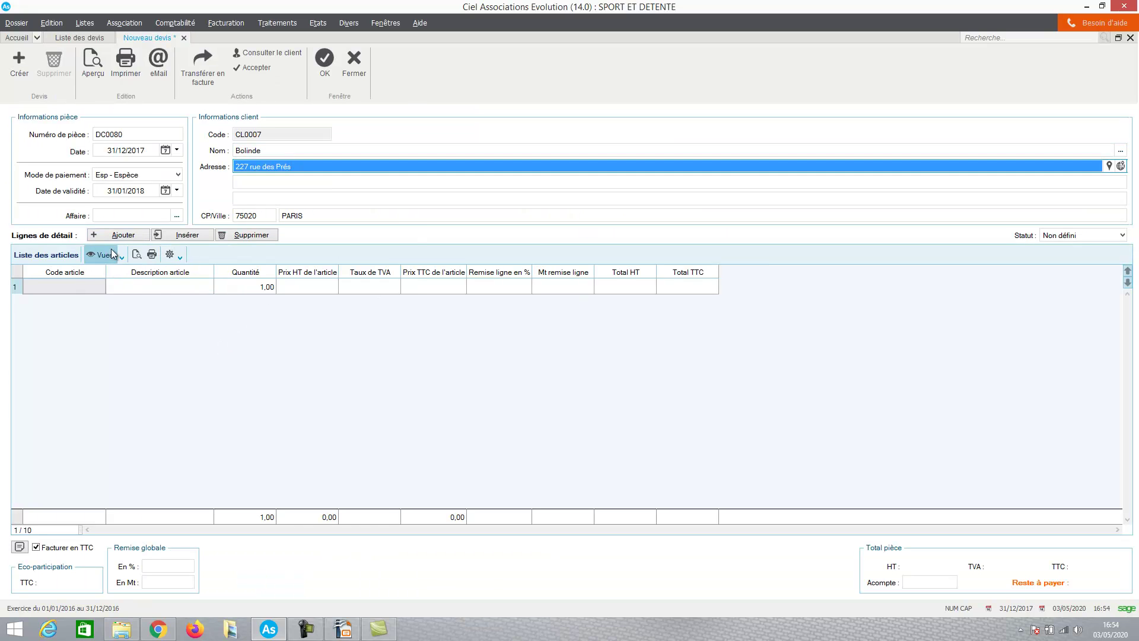
Enter article Champagne Laurent Perrier (AR0001) on the quote's first detail line with a quantity of 5.
{"action": "left_click", "coordinate": [82, 286]}
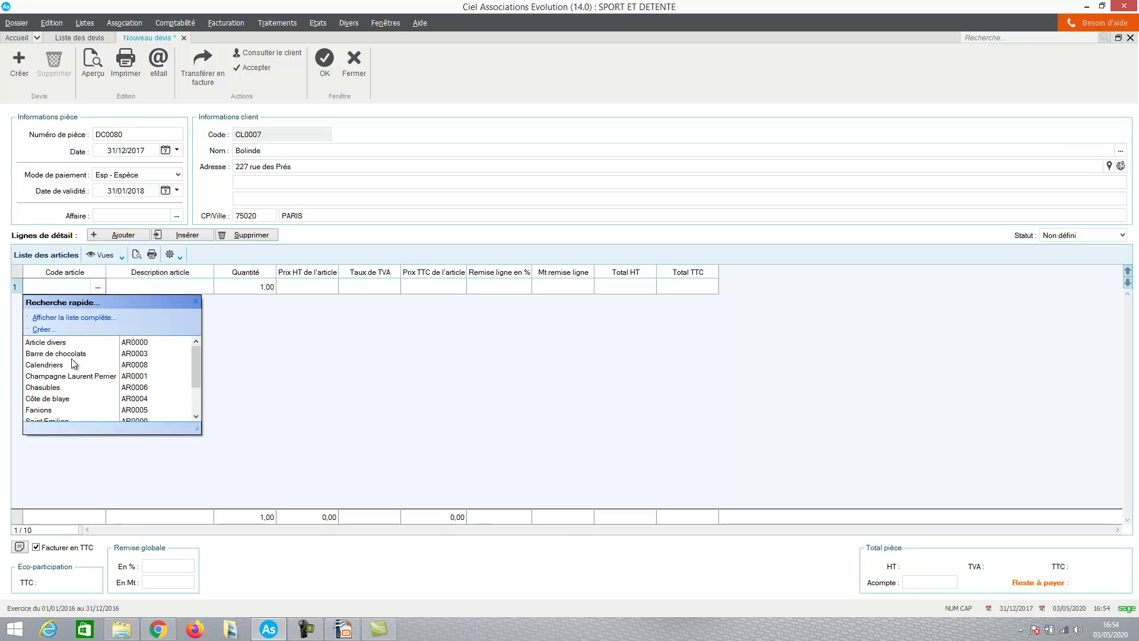
{"action": "left_click", "coordinate": [66, 376]}
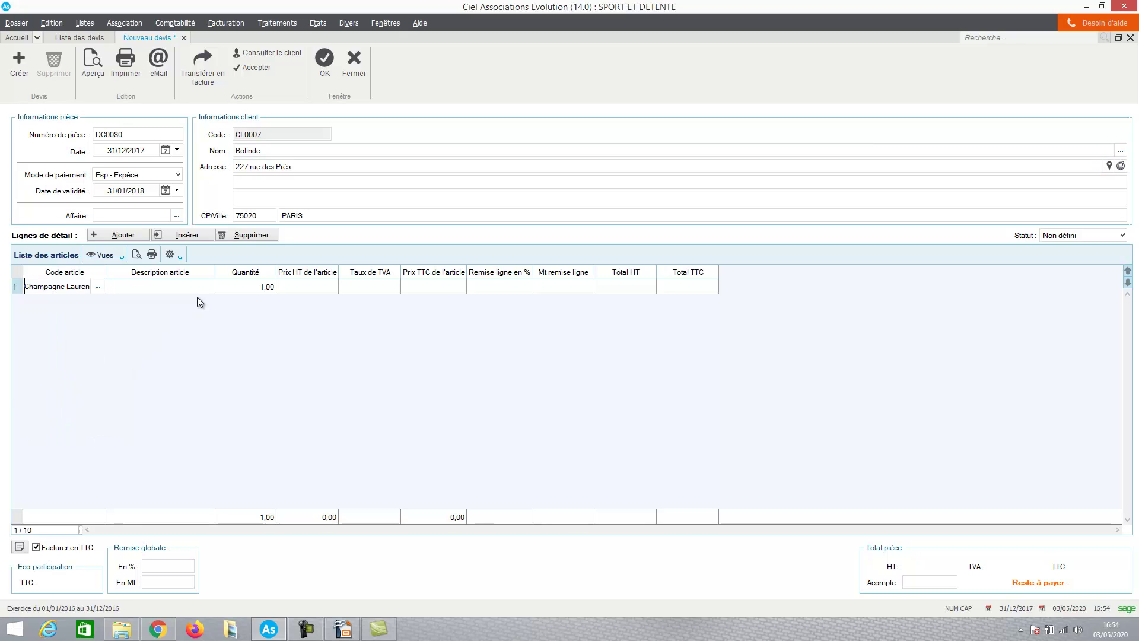
{"action": "left_click", "coordinate": [197, 284]}
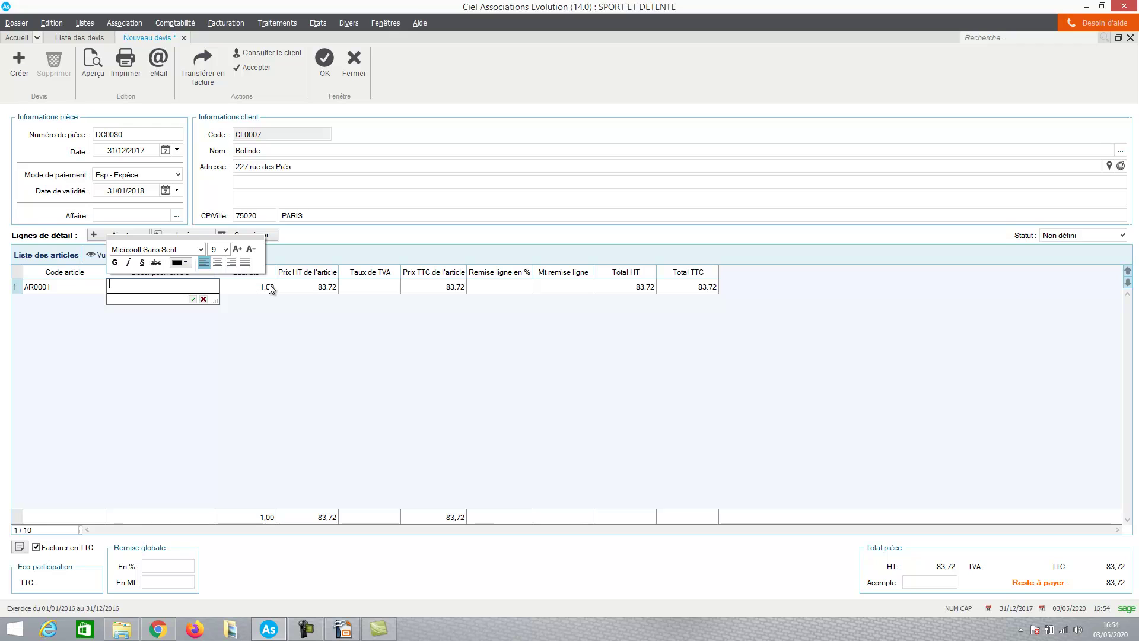
{"action": "left_click", "coordinate": [246, 287]}
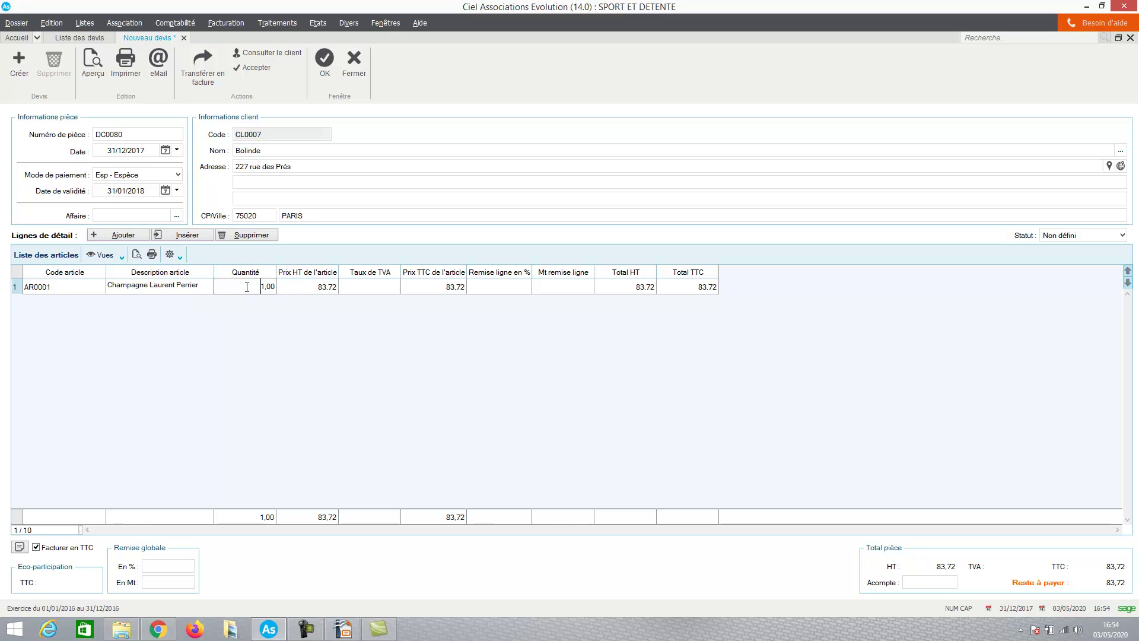
{"action": "type", "text": "5"}
{"action": "key", "text": "Return"}
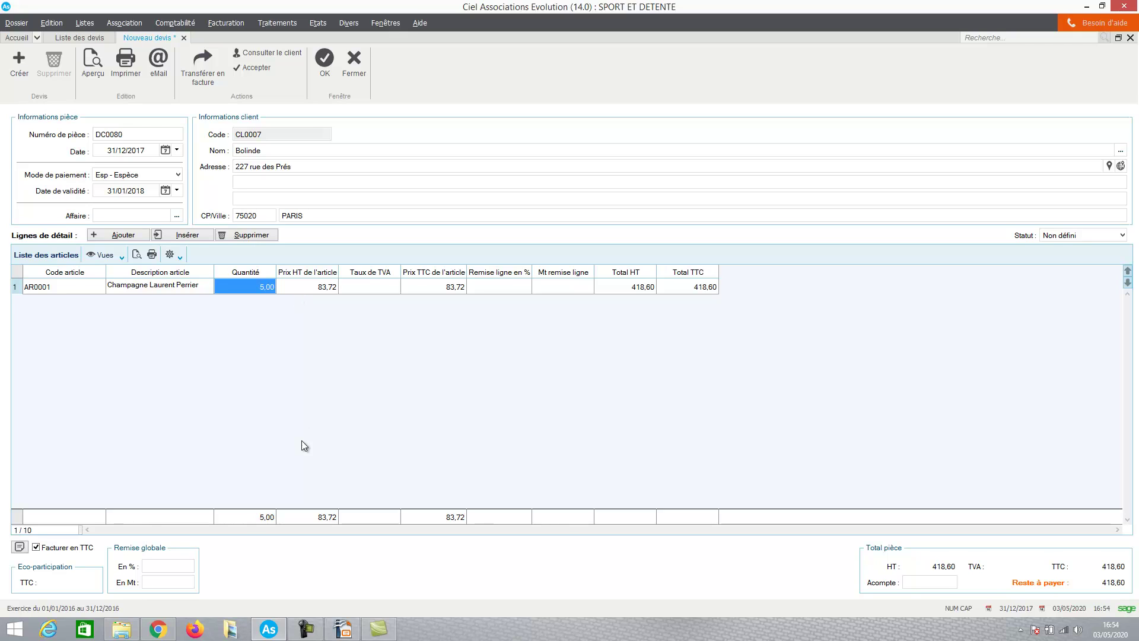
Add a second detail line to the quote with the description "Acompte 30%".
{"action": "left_click", "coordinate": [150, 238]}
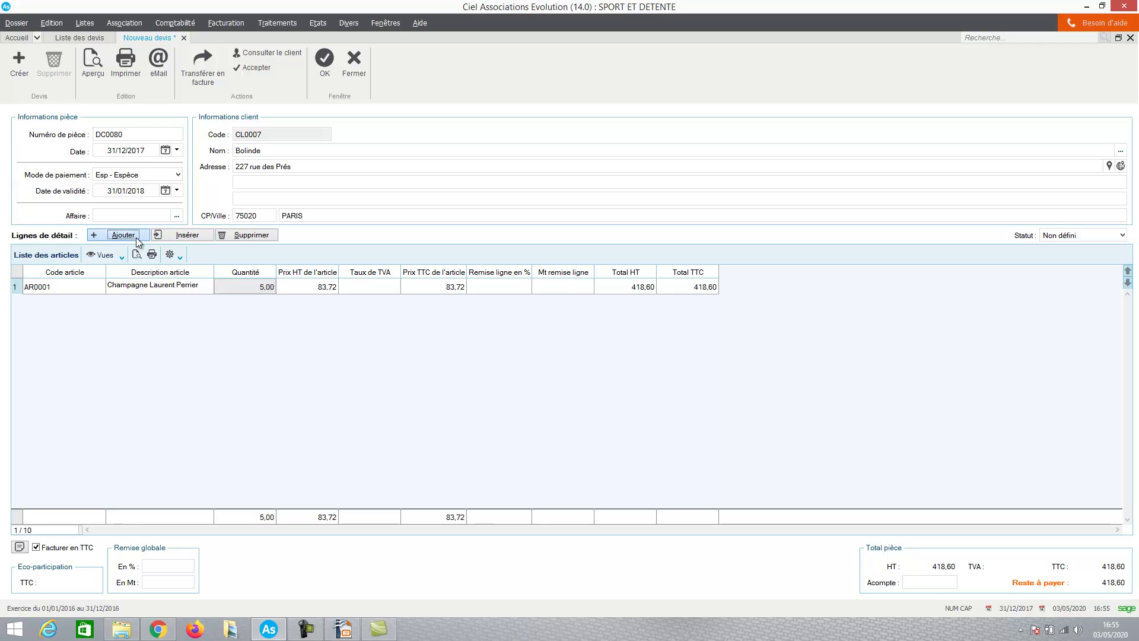
{"action": "left_click", "coordinate": [155, 301]}
{"action": "left_click", "coordinate": [157, 304]}
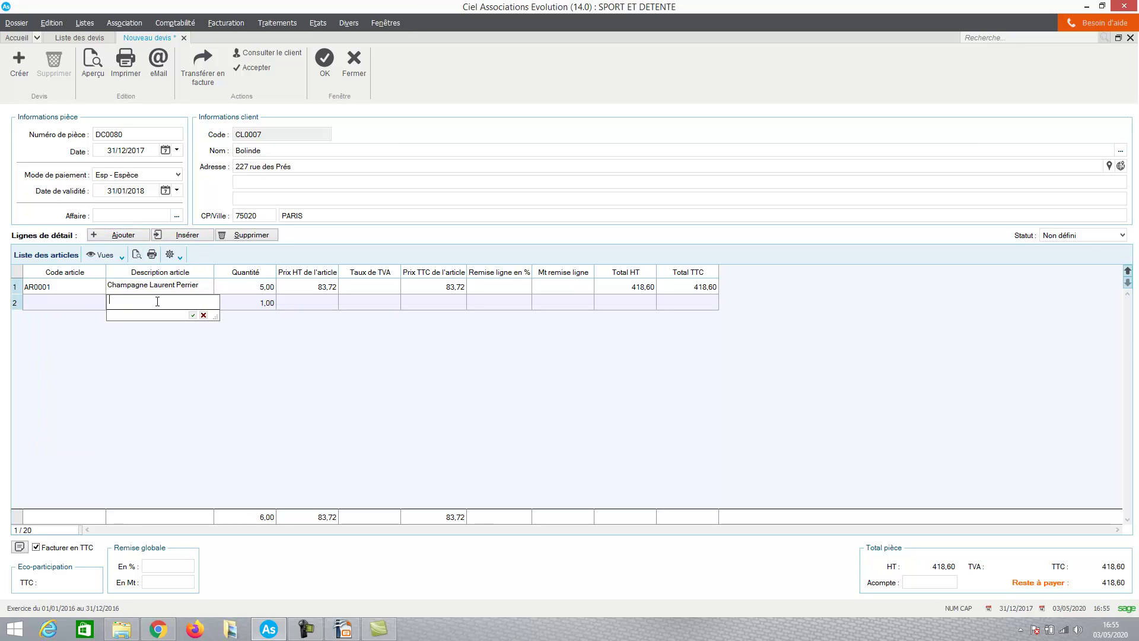
{"action": "type", "text": "Acompte 30"}
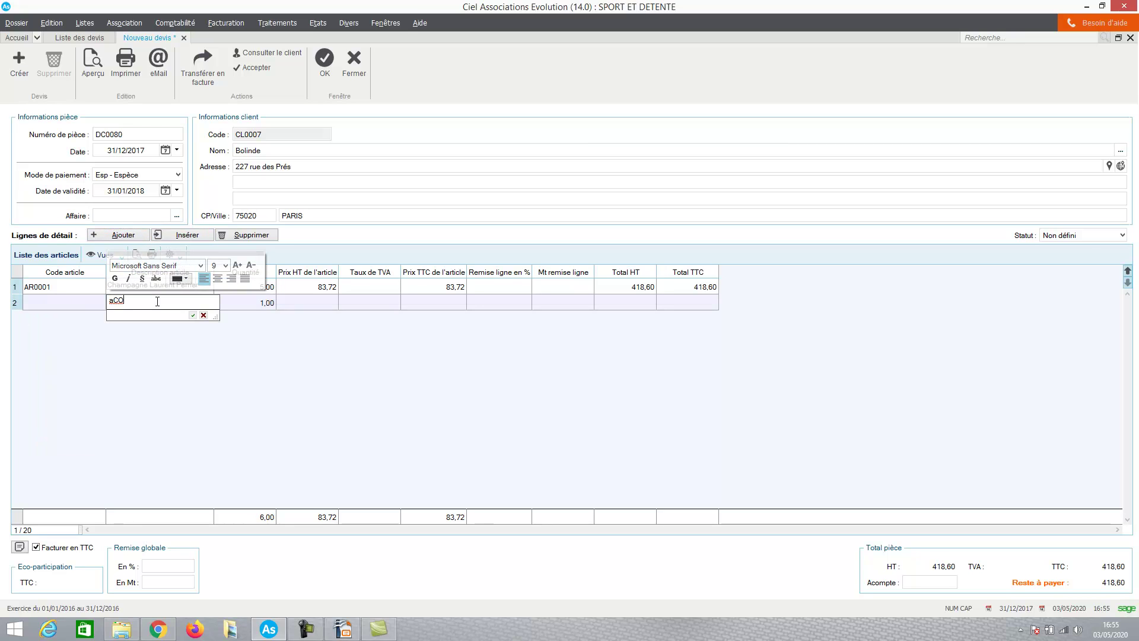
{"action": "type", "text": "%"}
{"action": "left_click", "coordinate": [152, 375]}
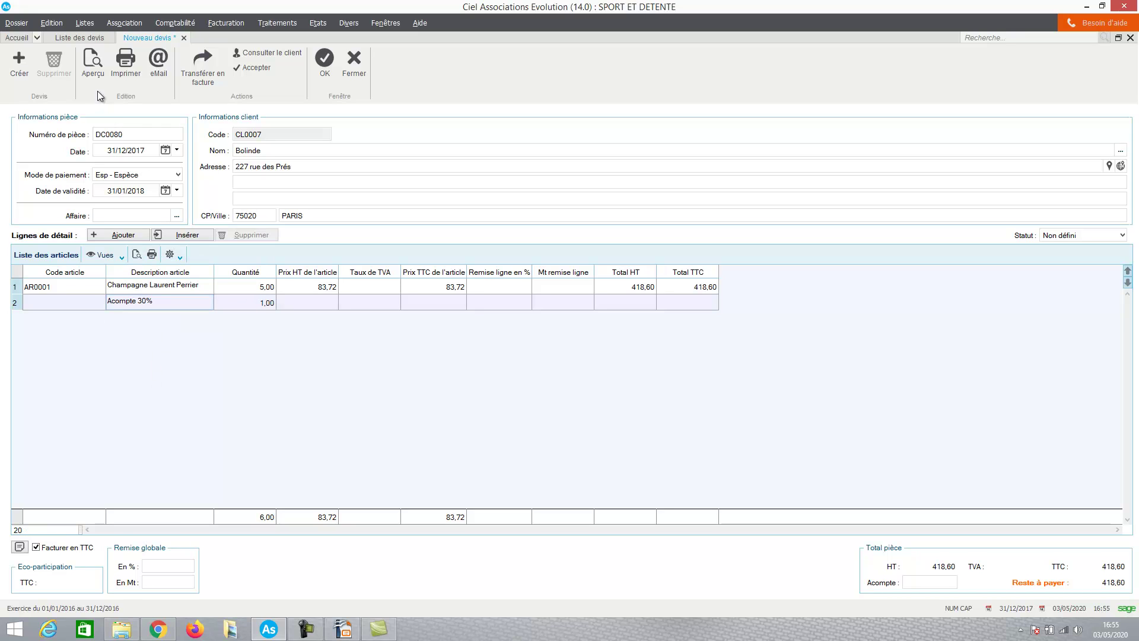
Save the quote, preview it with the "Devis demo" template and close the preview.
{"action": "left_click", "coordinate": [93, 67]}
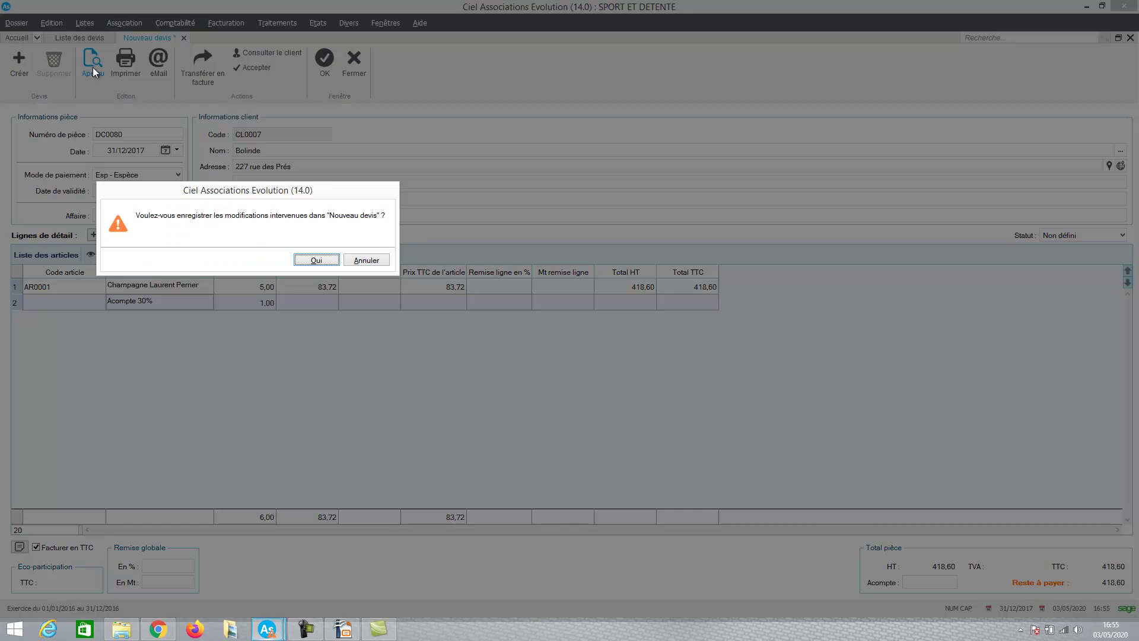
{"action": "left_click", "coordinate": [319, 260]}
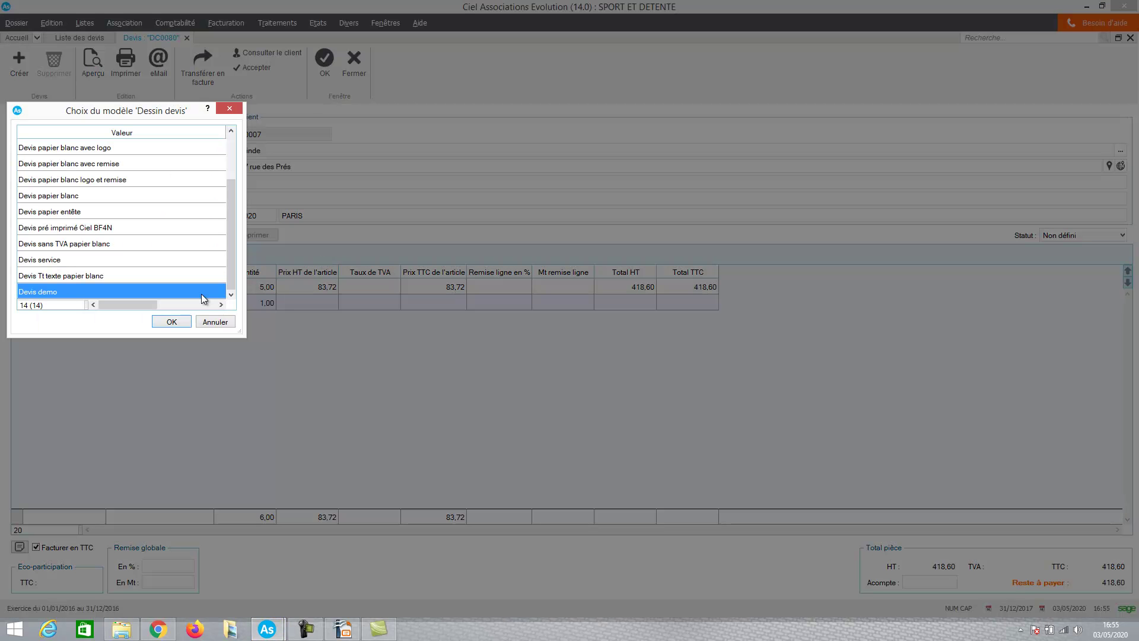
{"action": "left_click", "coordinate": [172, 322]}
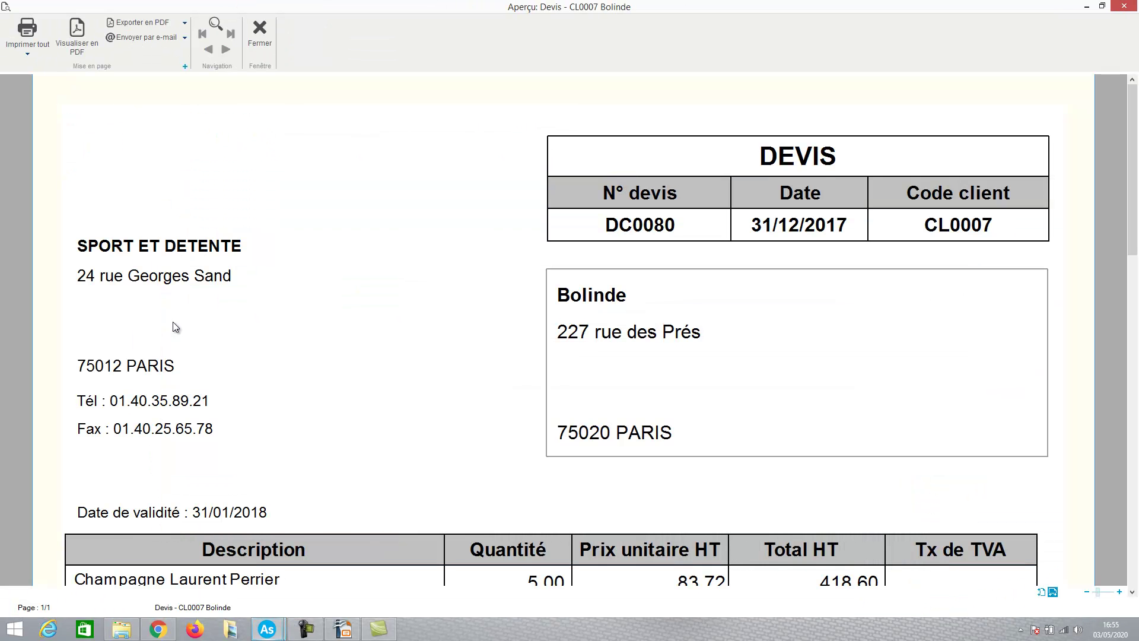
{"action": "mouse_move", "coordinate": [1132, 157]}
{"action": "left_mouse_down"}
{"action": "mouse_move", "coordinate": [1133, 428]}
{"action": "mouse_move", "coordinate": [1106, 229]}
{"action": "mouse_move", "coordinate": [1115, 155]}
{"action": "left_mouse_up"}
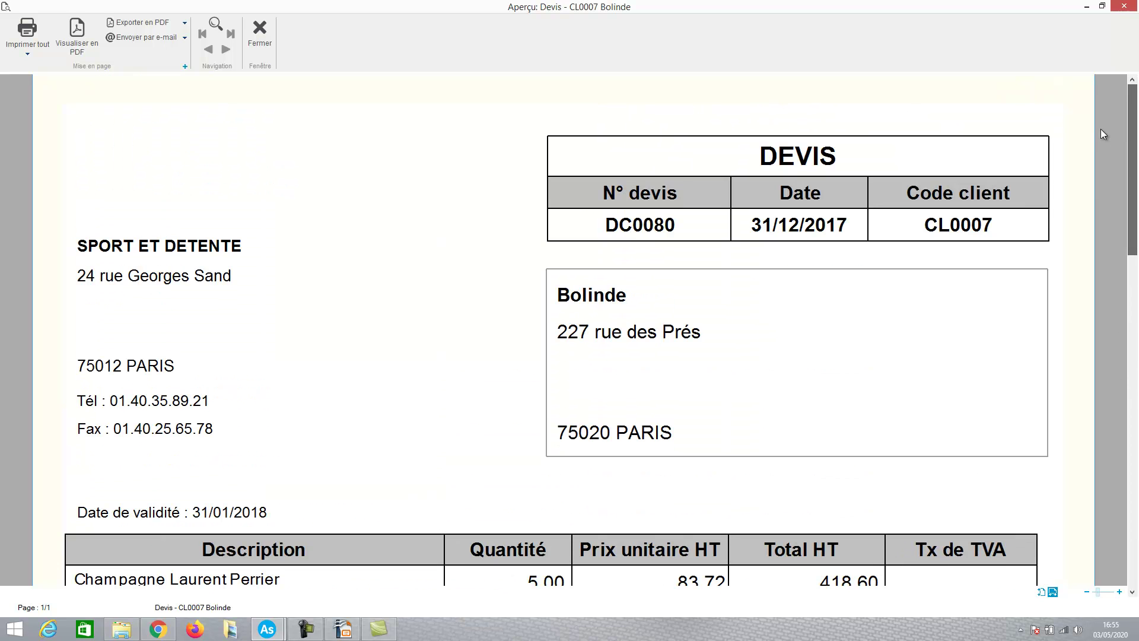
{"action": "left_click", "coordinate": [253, 38]}
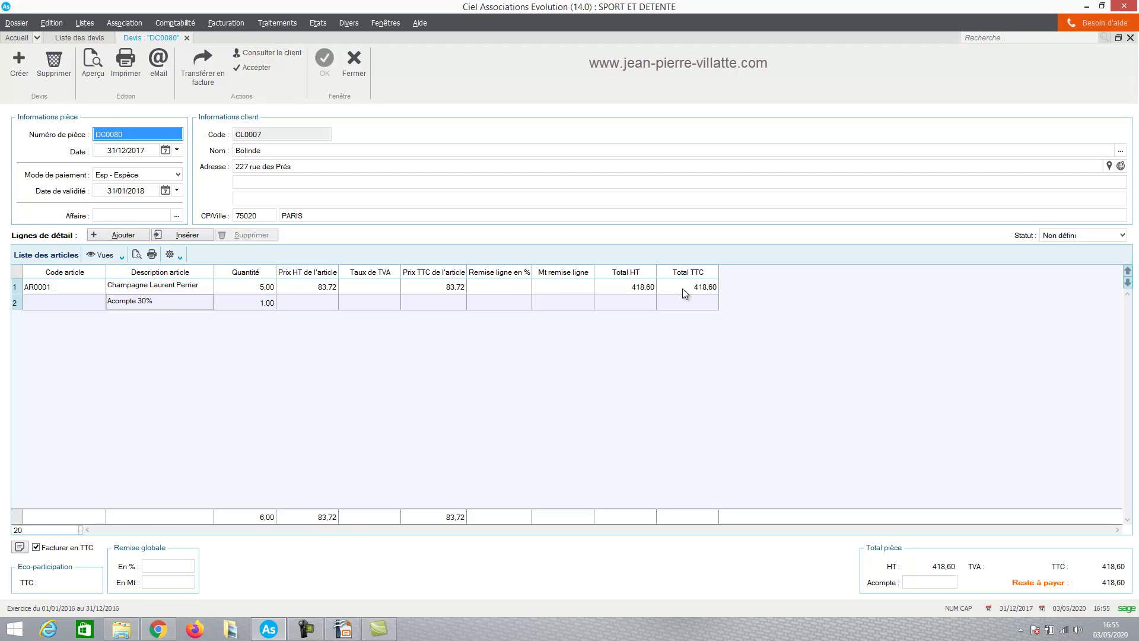
Set the quote's deposit (Acompte) amount to 100.
{"action": "left_click", "coordinate": [941, 585]}
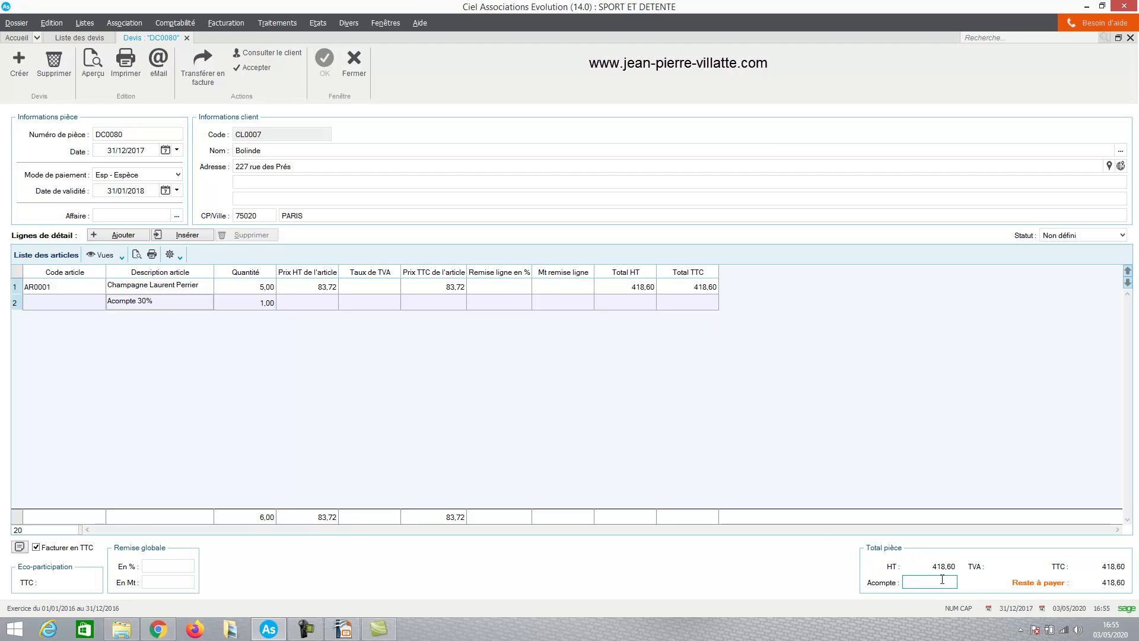
{"action": "type", "text": "100"}
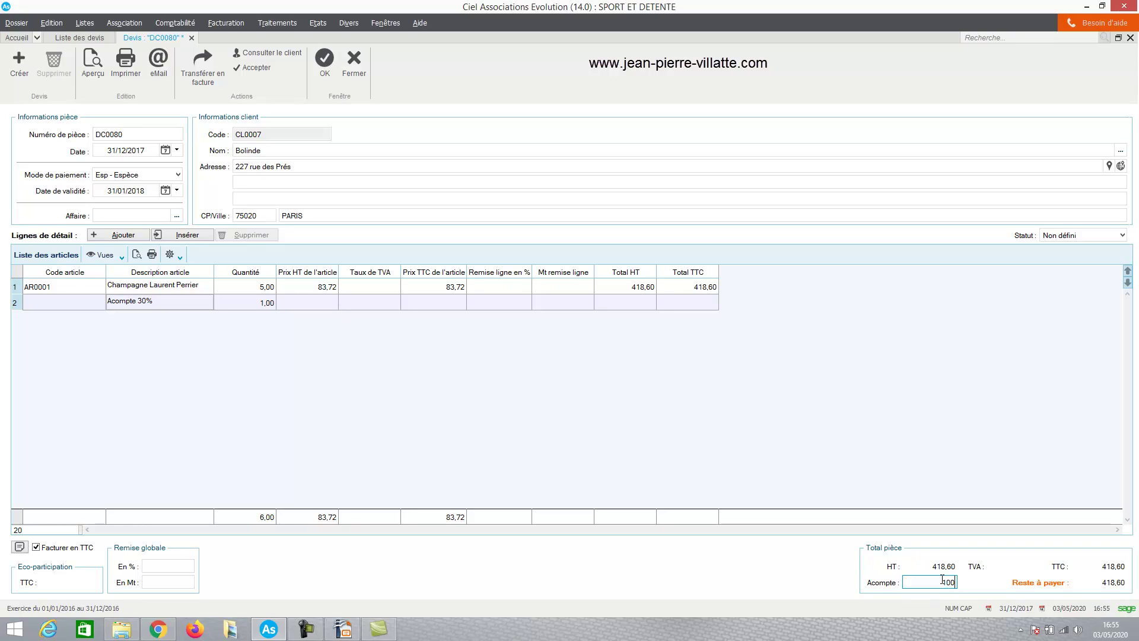
{"action": "key", "text": "Tab"}
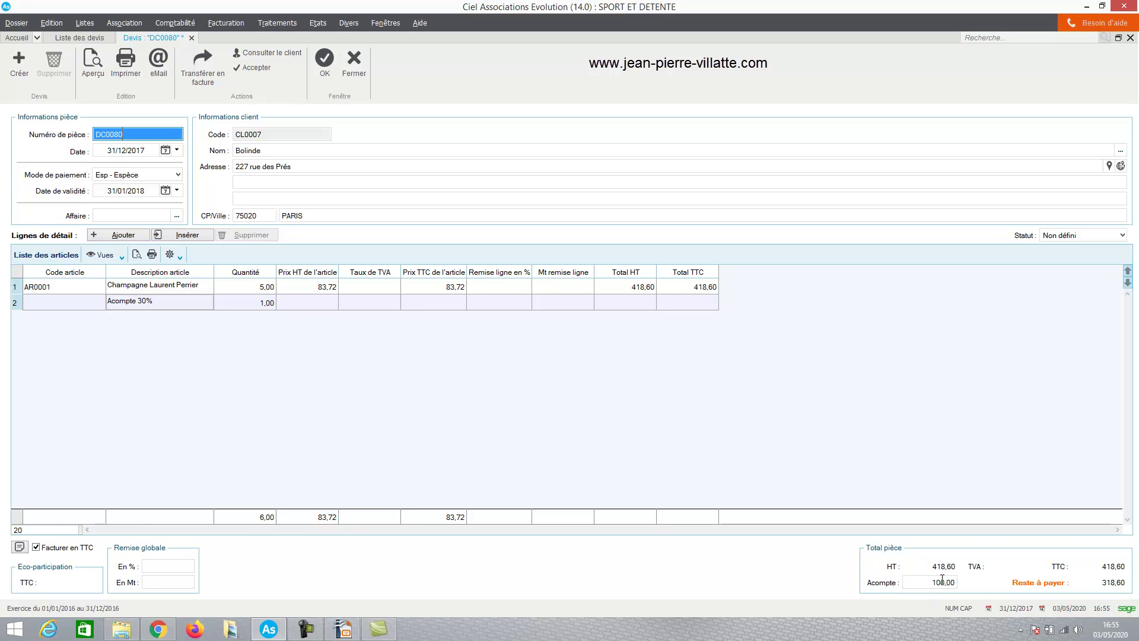
{"action": "key", "text": "Tab"}
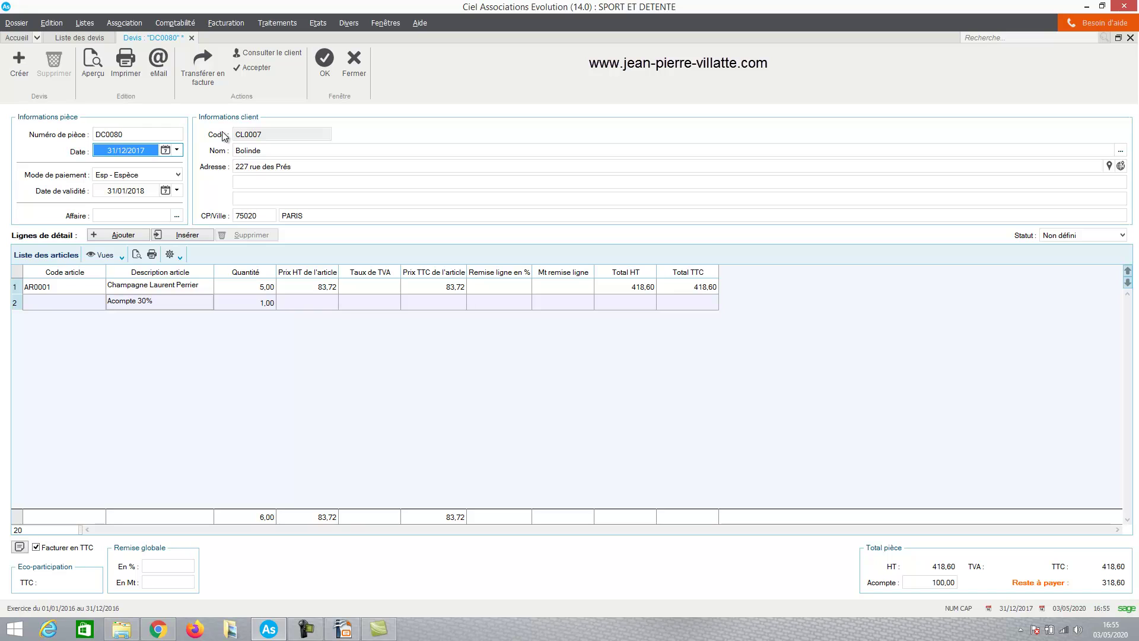
Save the modified quote and transfer it into an invoice.
{"action": "left_click", "coordinate": [204, 76]}
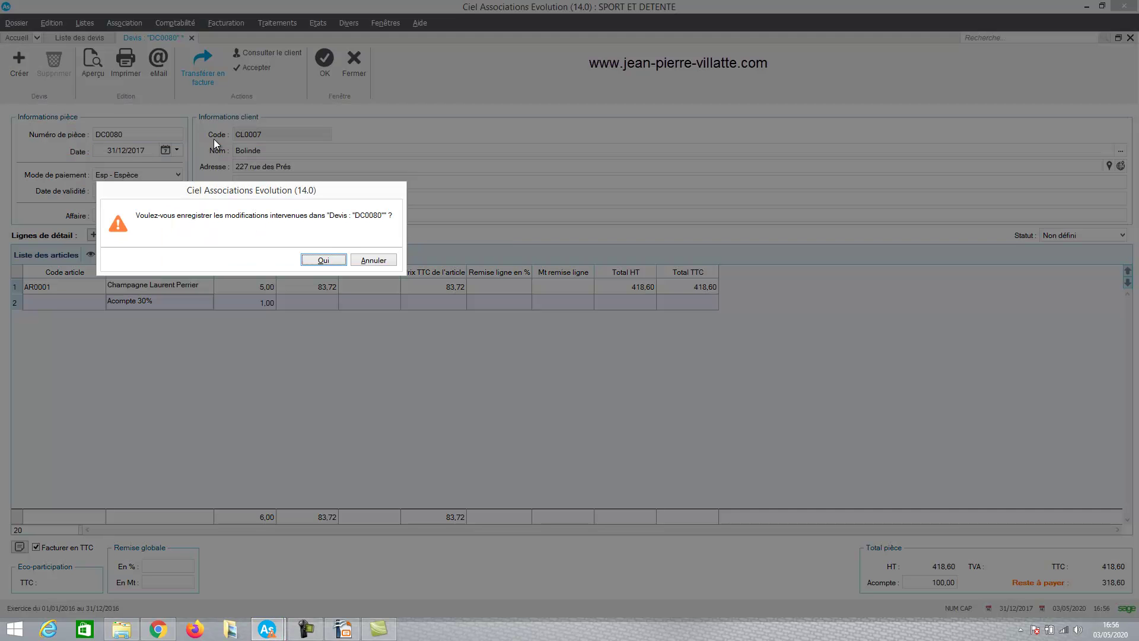
{"action": "left_click", "coordinate": [315, 262]}
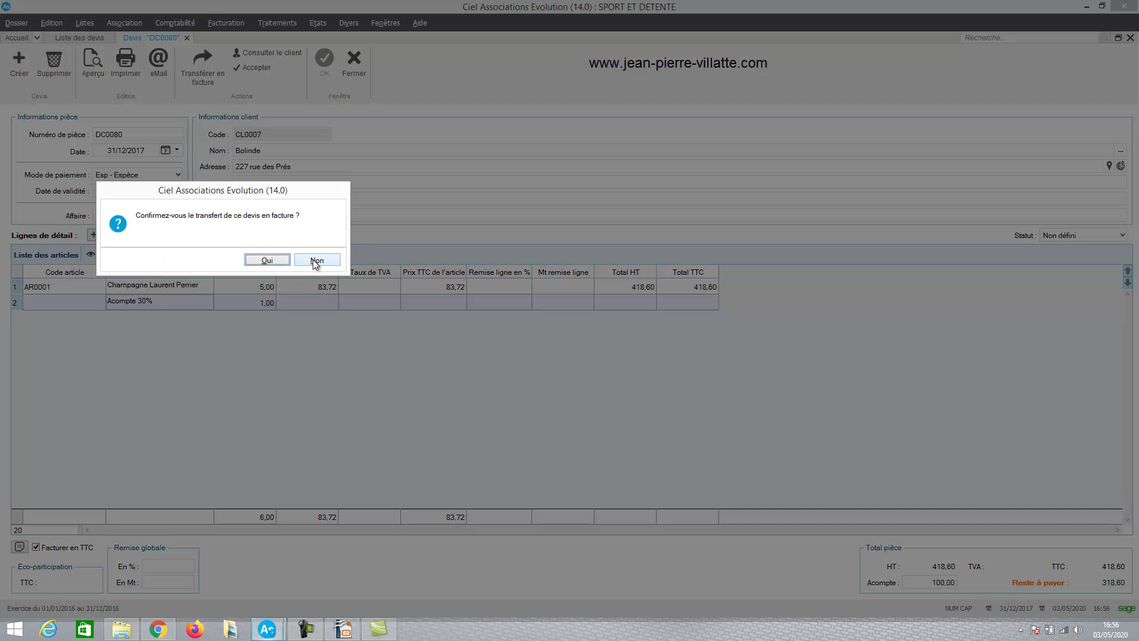
{"action": "left_click", "coordinate": [257, 261]}
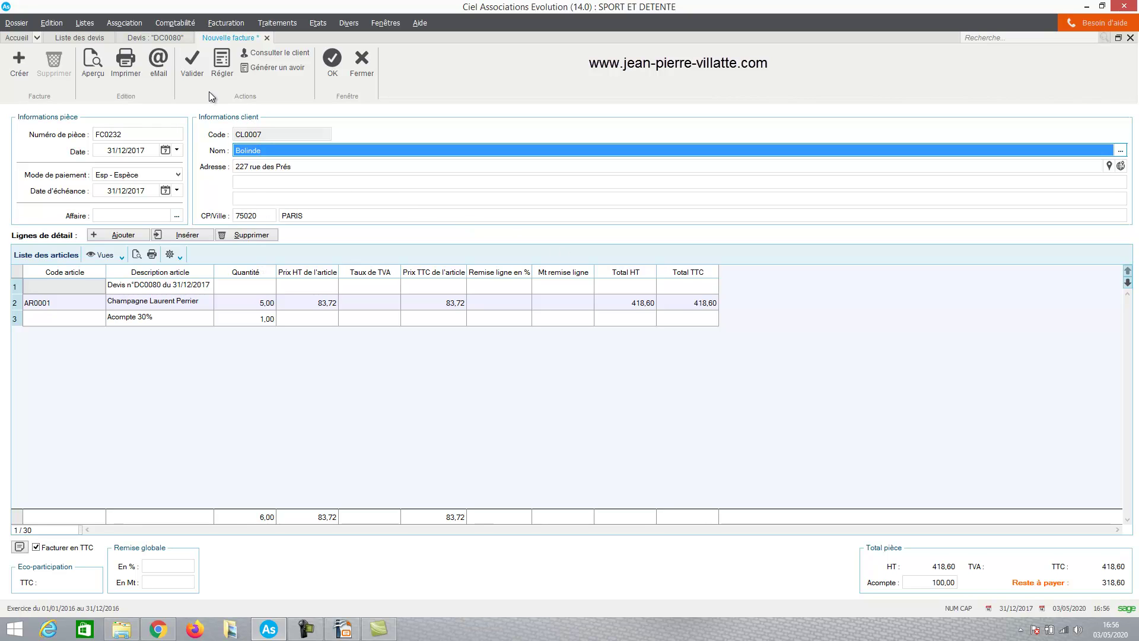
Save the new invoice with the main service provider, check the deposit and net amount in its preview, and close it.
{"action": "left_click", "coordinate": [90, 69]}
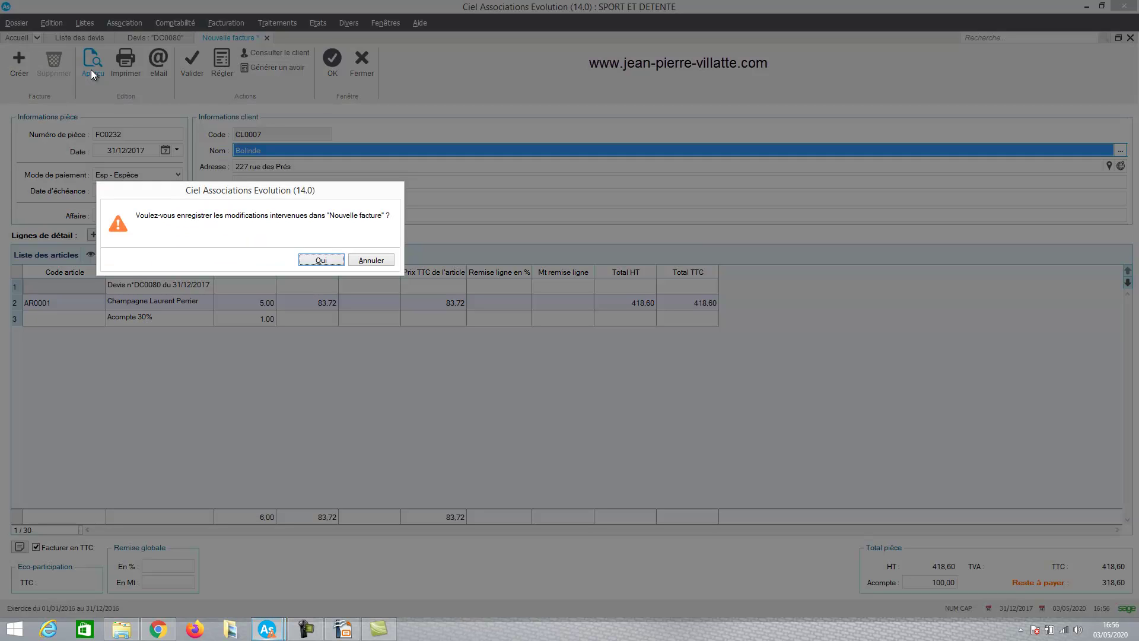
{"action": "left_click", "coordinate": [321, 260]}
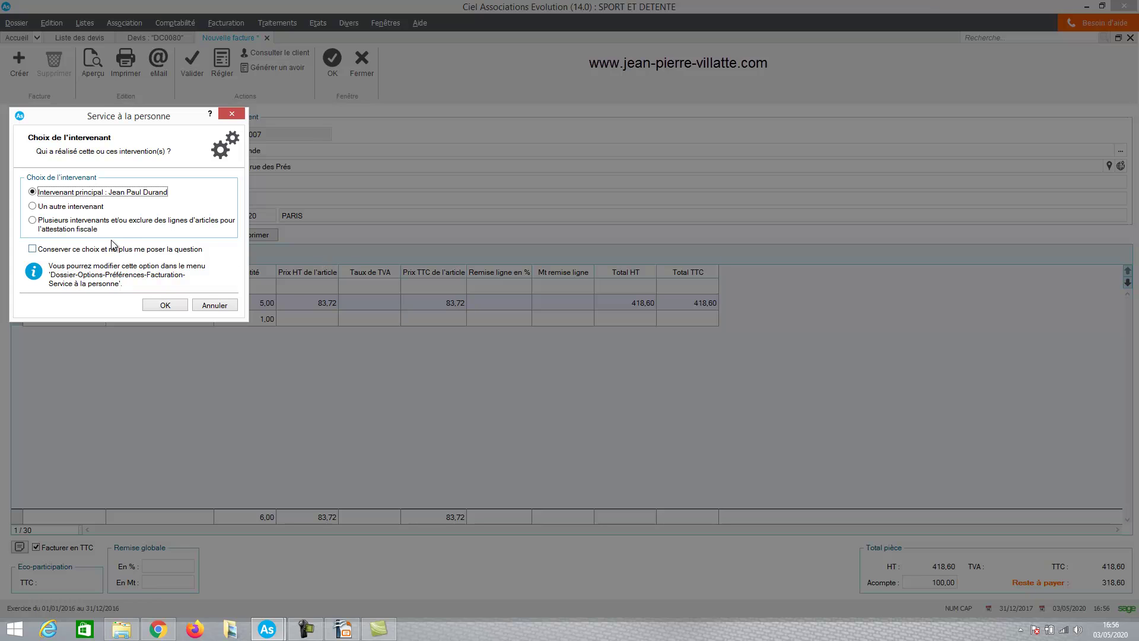
{"action": "left_click", "coordinate": [165, 304]}
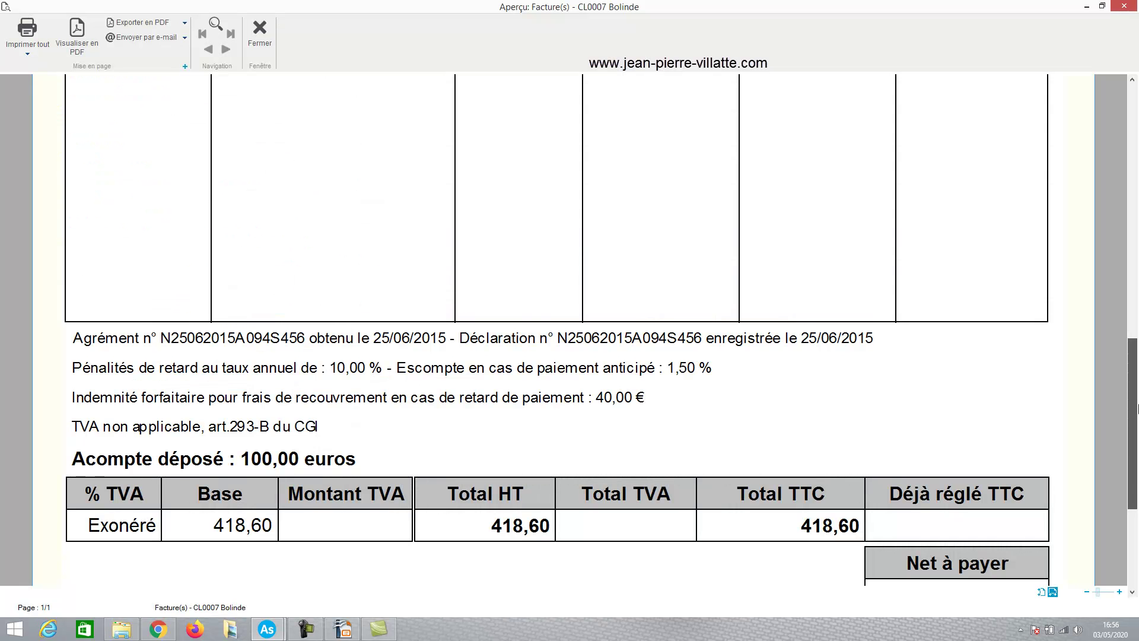
{"action": "left_click_drag", "start_coordinate": [1136, 416], "coordinate": [1137, 447]}
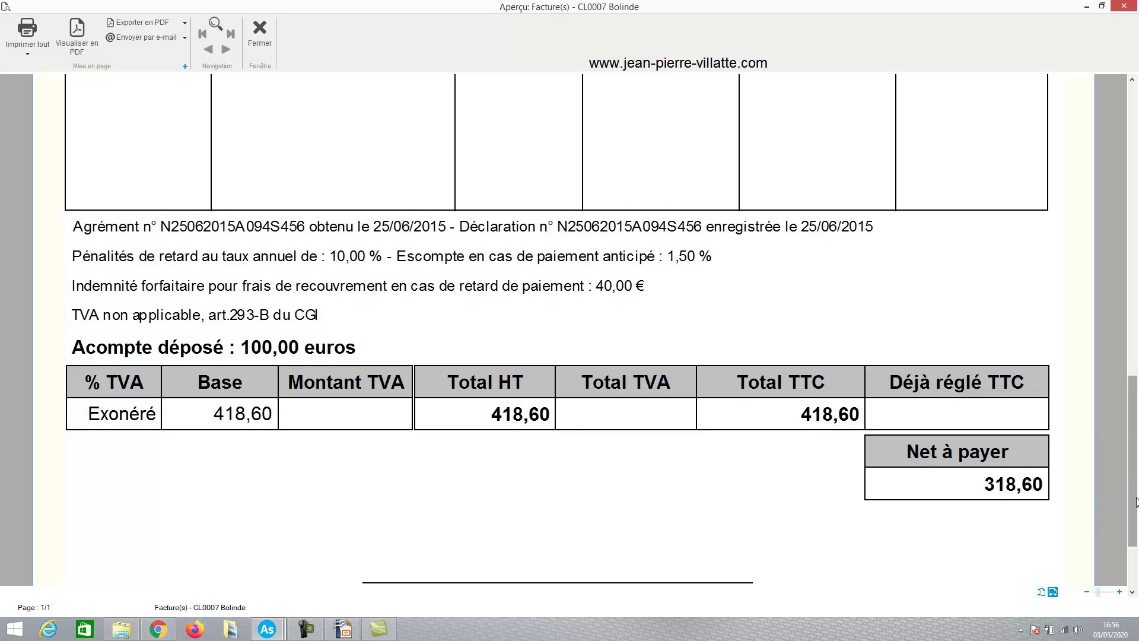
{"action": "left_click_drag", "start_coordinate": [1137, 501], "coordinate": [1126, 211]}
{"action": "key", "text": "Escape"}
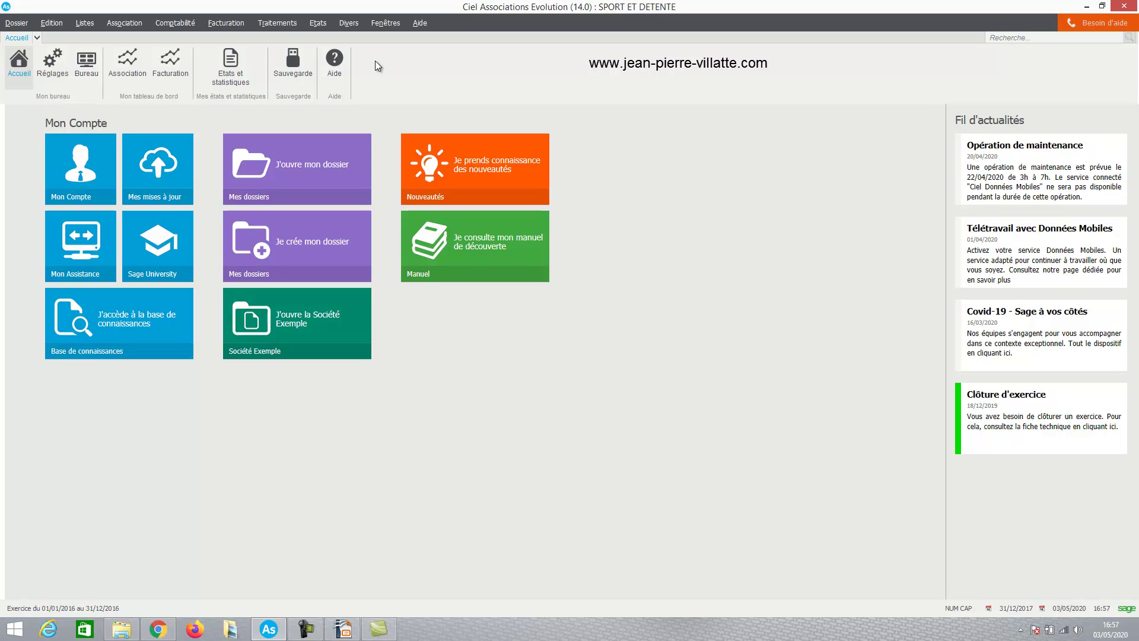
Open the list of quotes and start a new quote in Standard entry mode.
{"action": "left_click", "coordinate": [231, 22]}
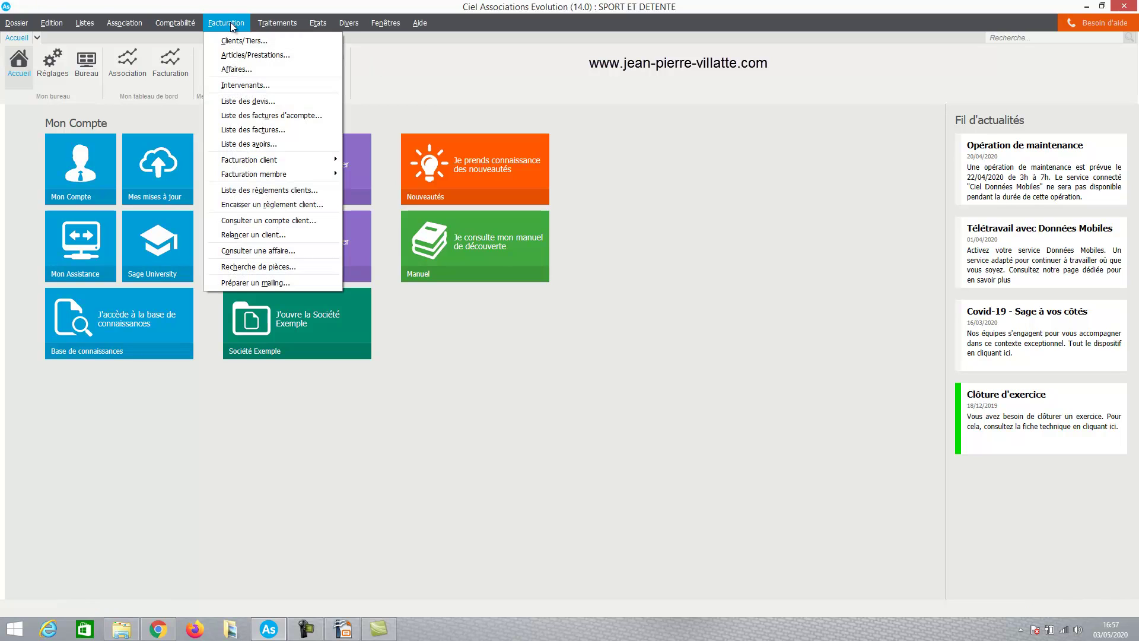
{"action": "left_click", "coordinate": [234, 100]}
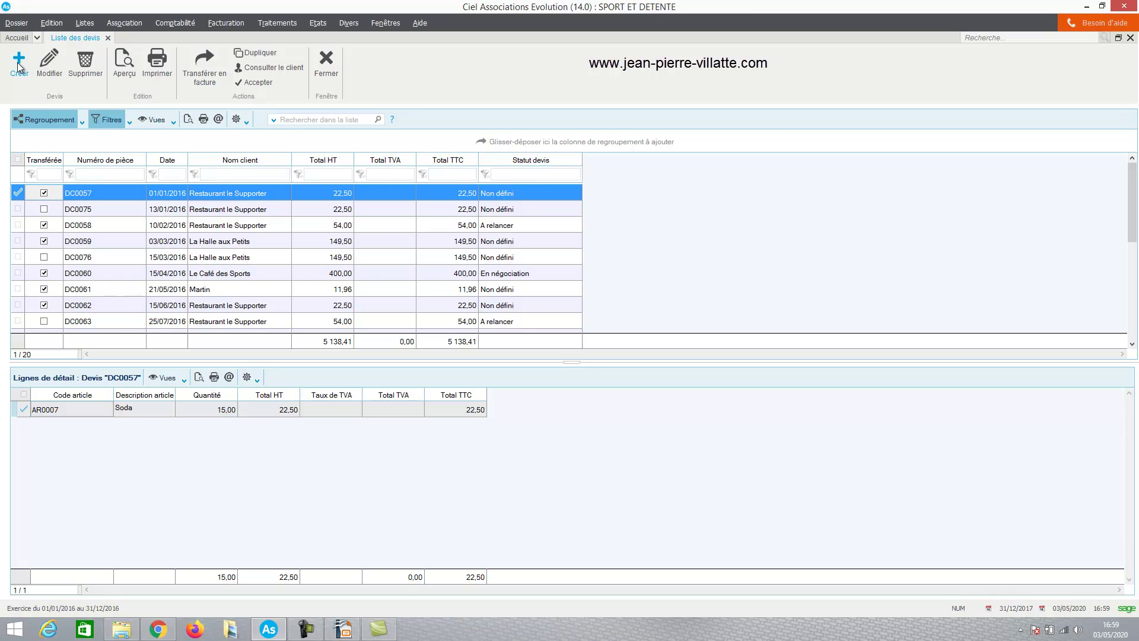
{"action": "left_click", "coordinate": [19, 64]}
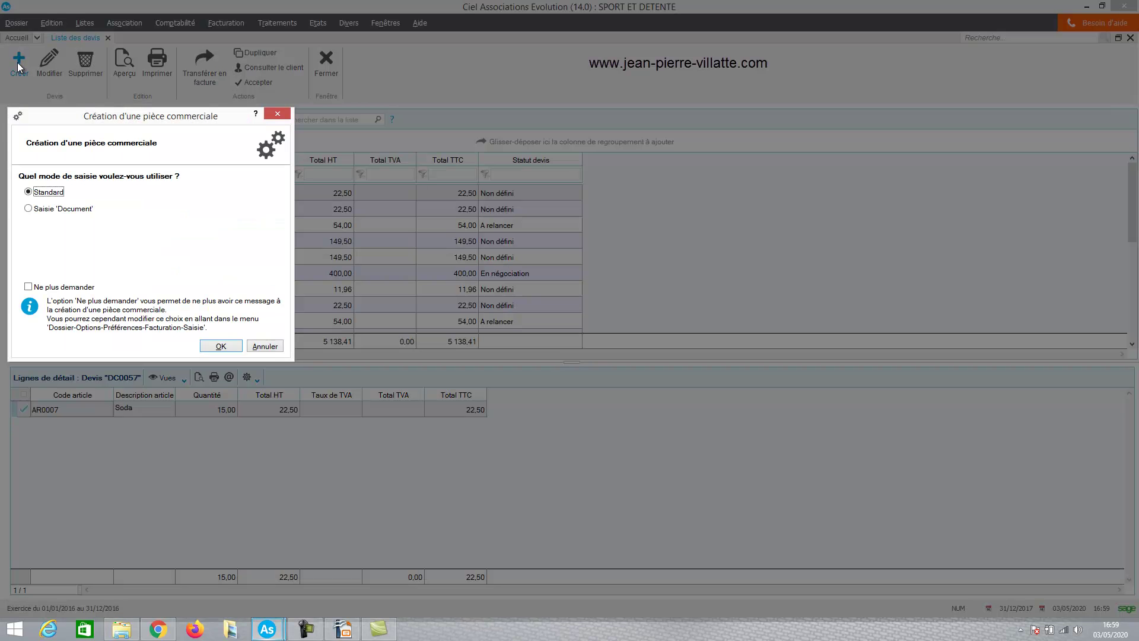
{"action": "left_click", "coordinate": [218, 349]}
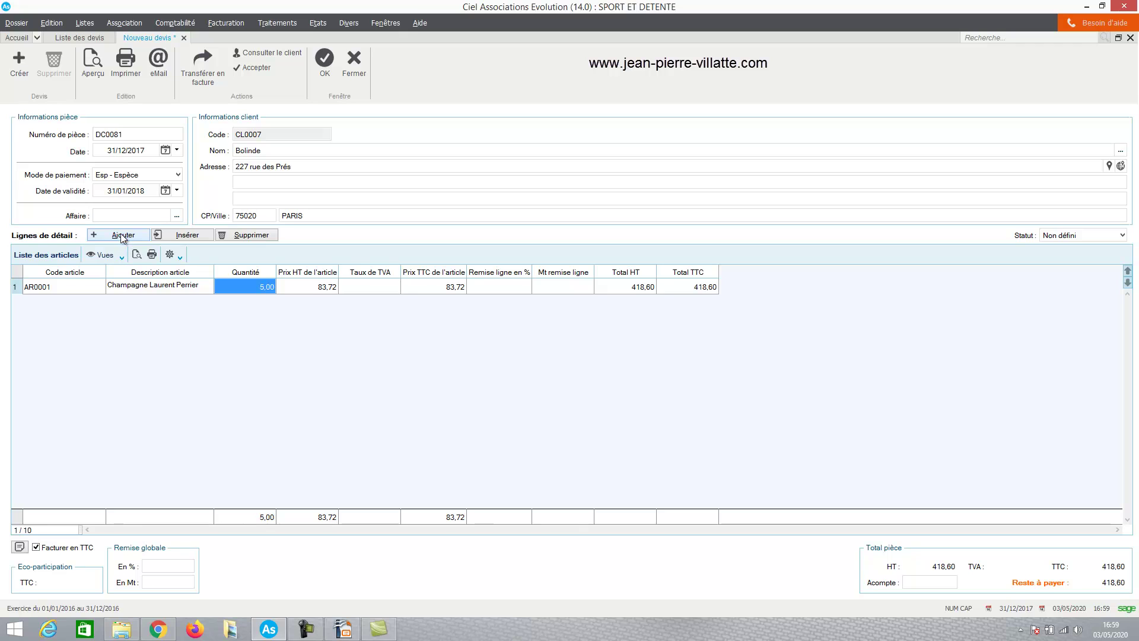
Add a second detail line to the quote with the description "Acompte 30%".
{"action": "left_click", "coordinate": [122, 235]}
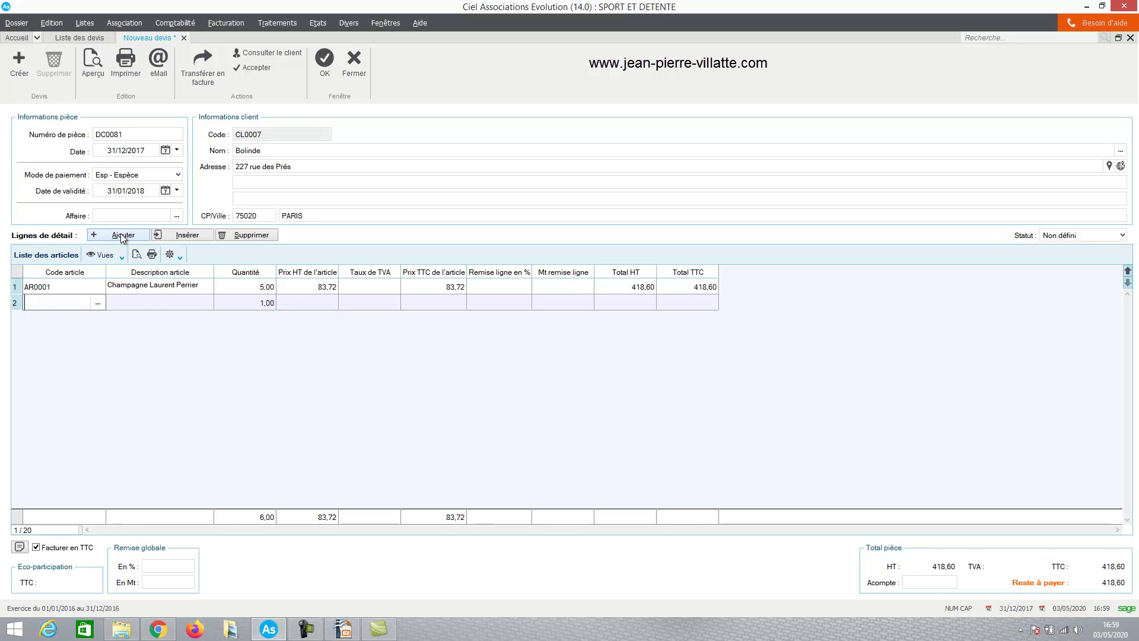
{"action": "left_click", "coordinate": [139, 299]}
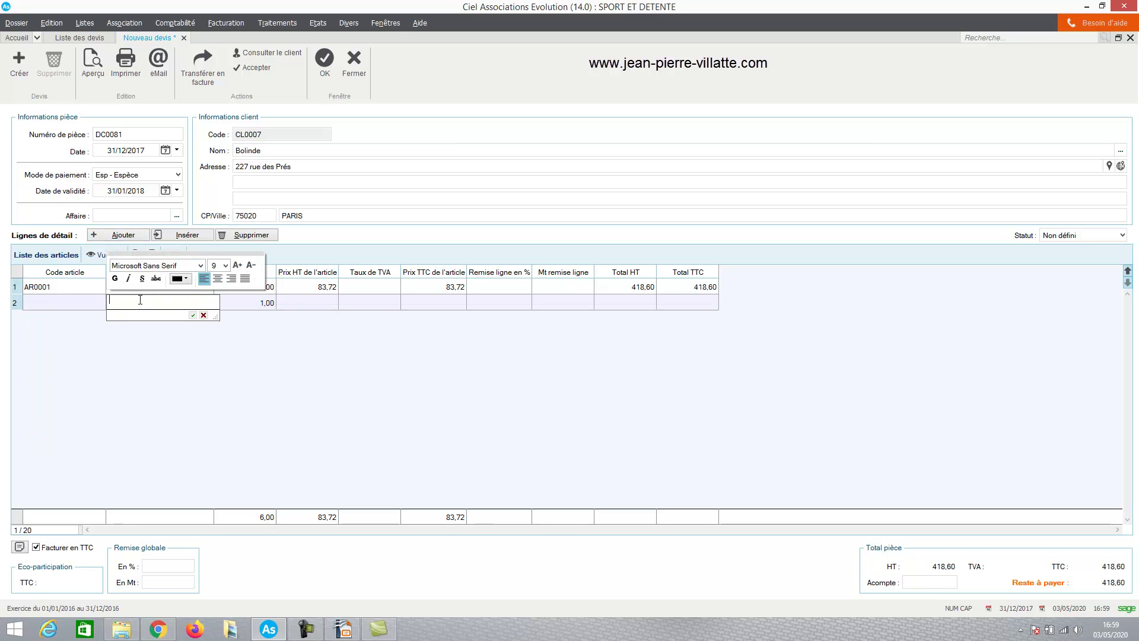
{"action": "type", "text": "Acompte 30%"}
{"action": "left_click", "coordinate": [137, 392]}
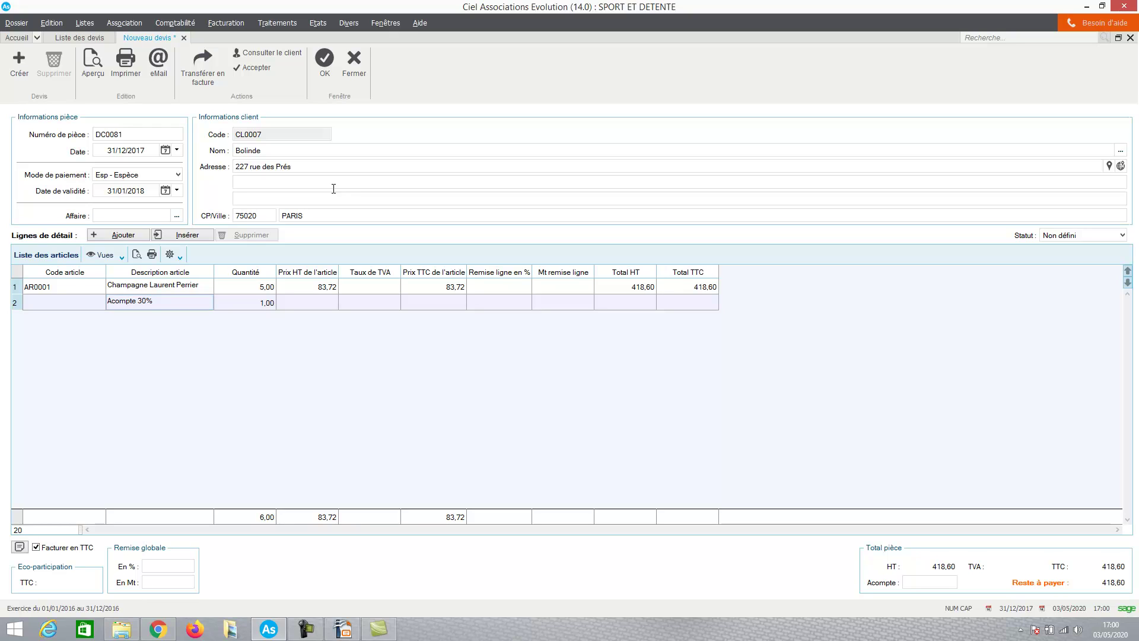
Save the new quote and confirm its transfer into an invoice.
{"action": "left_click", "coordinate": [203, 65]}
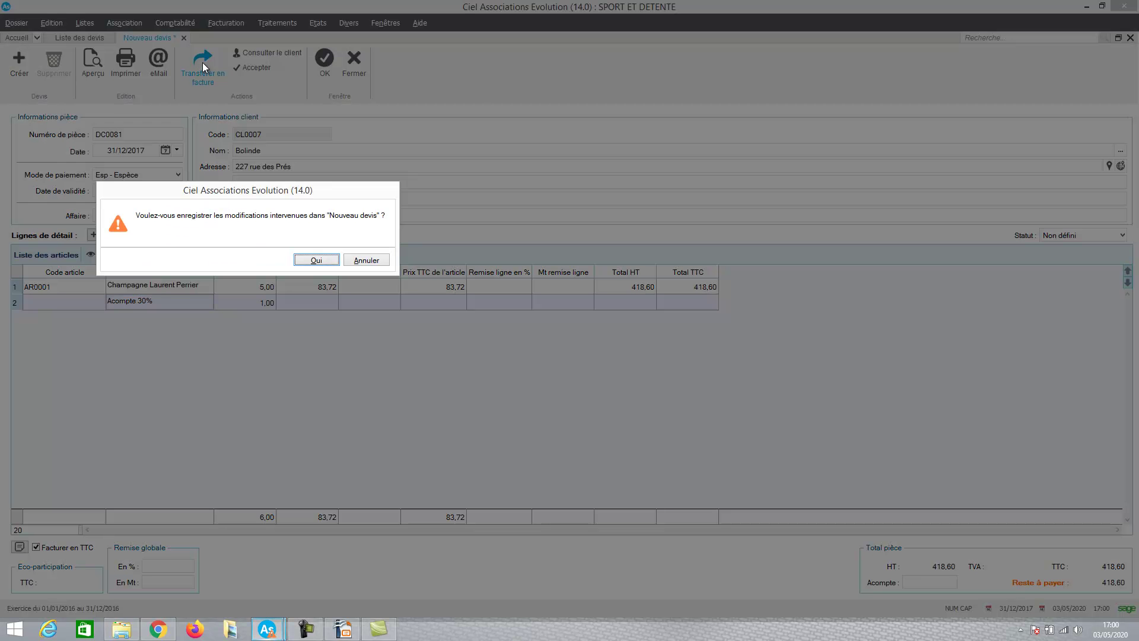
{"action": "left_click", "coordinate": [319, 260]}
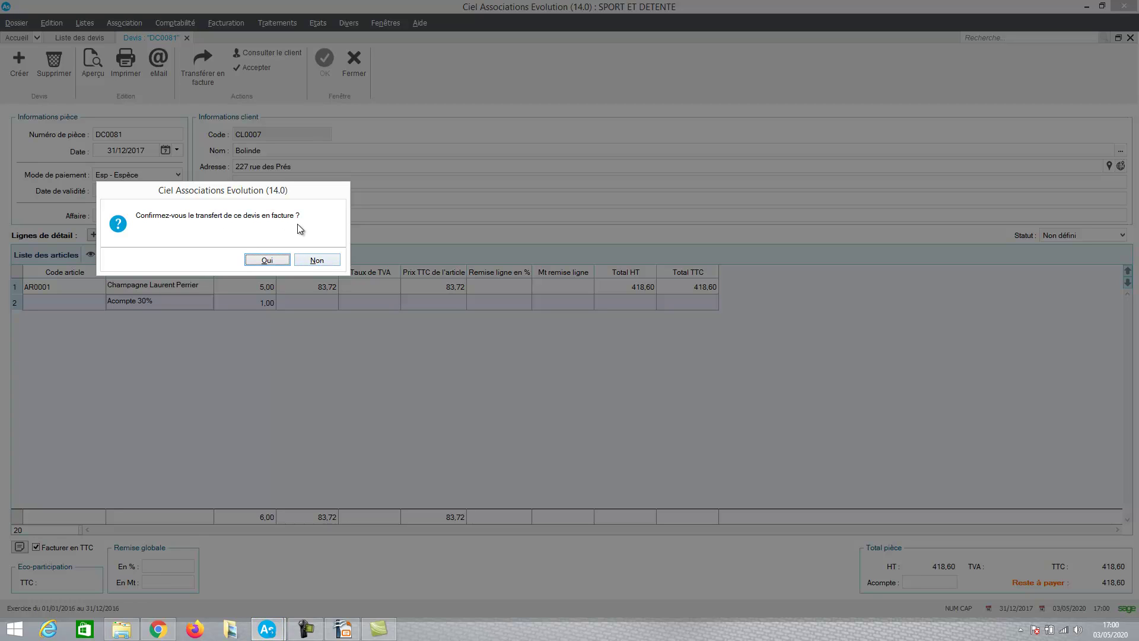
{"action": "left_click", "coordinate": [261, 261]}
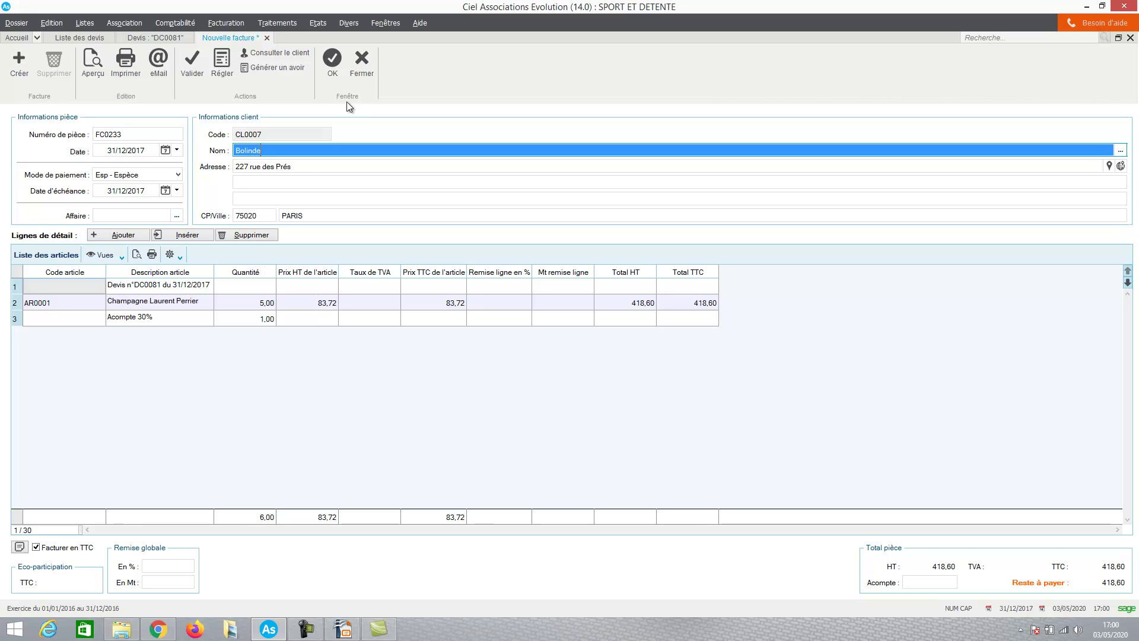
Save the transferred invoice, postpone the payment and printing options, and close the invoice and its quote.
{"action": "left_click", "coordinate": [334, 61]}
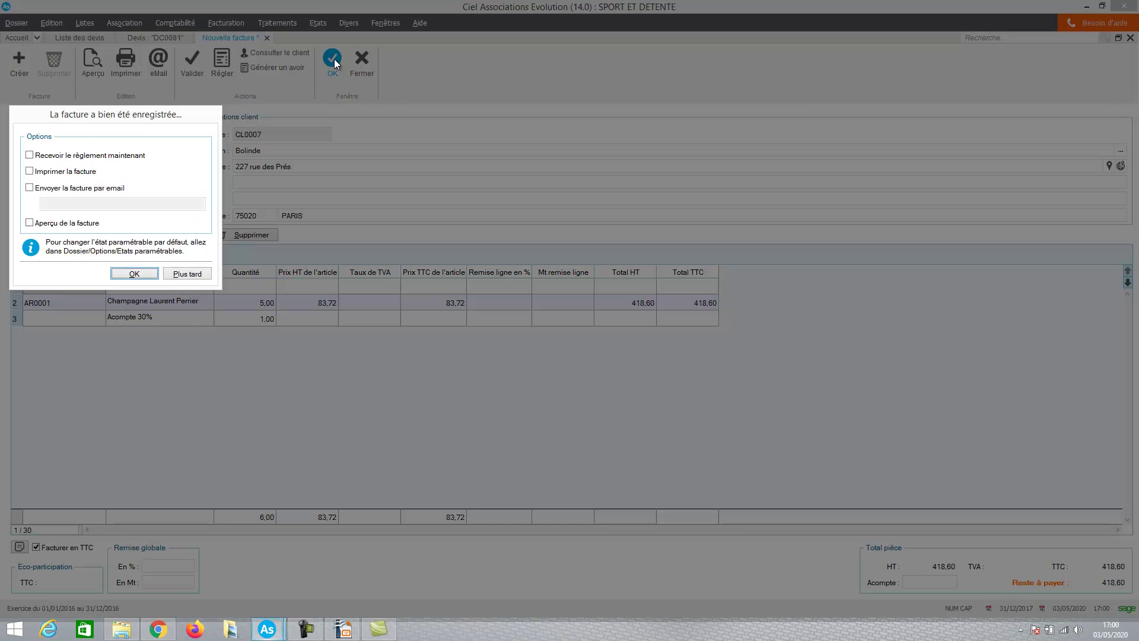
{"action": "left_click", "coordinate": [194, 274]}
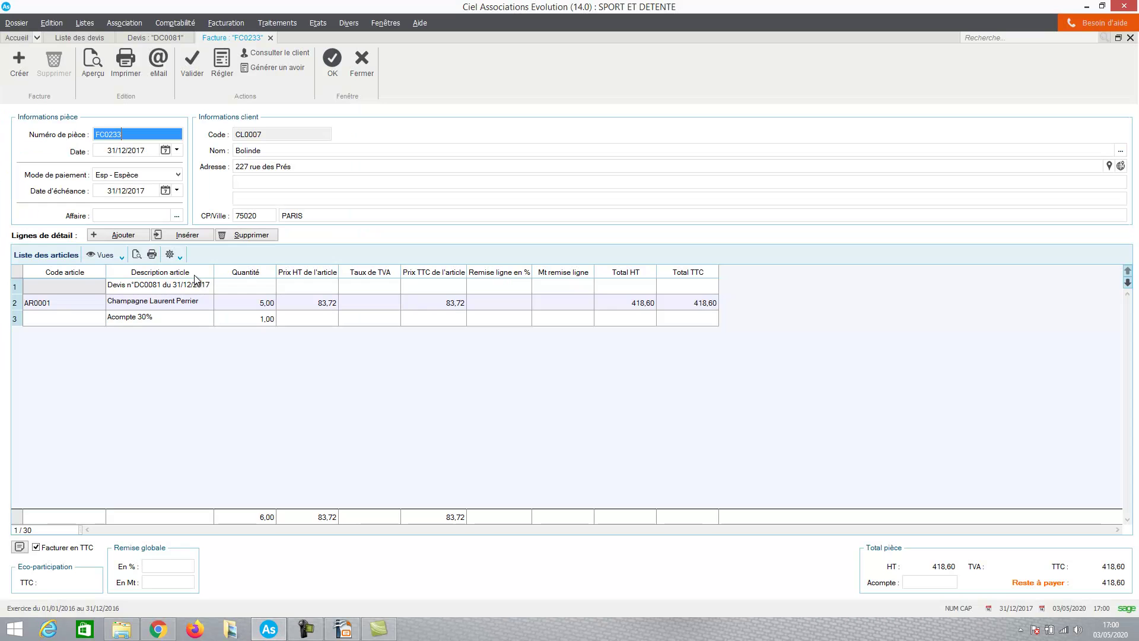
{"action": "left_click", "coordinate": [359, 58]}
{"action": "left_click", "coordinate": [362, 58]}
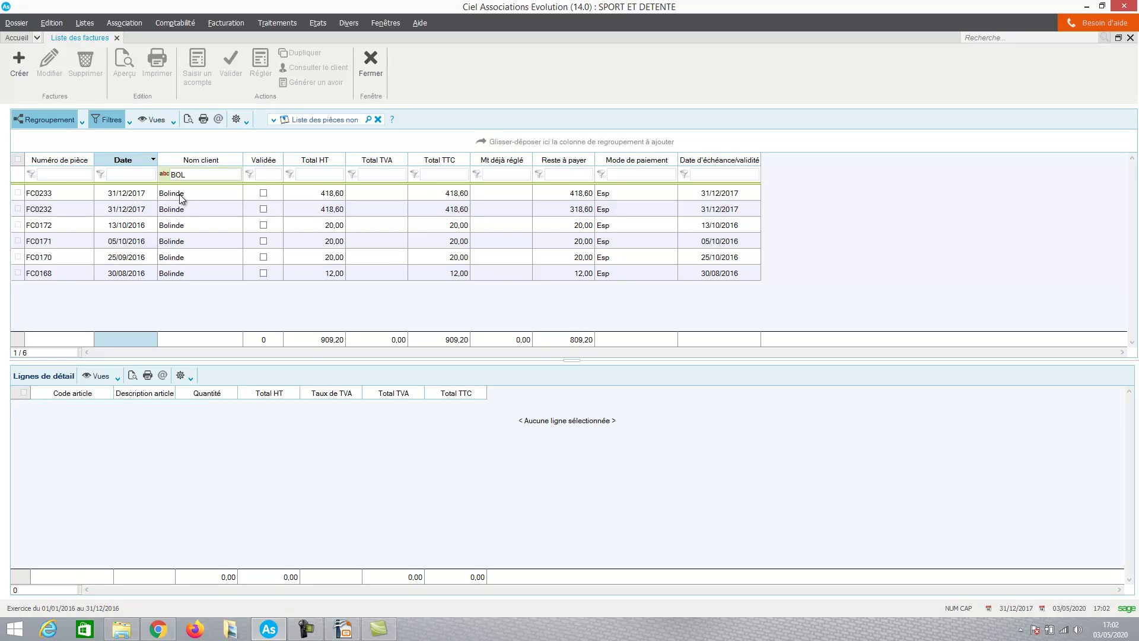
Validate the invoice just transferred from the quote and record a deposit (acompte) of 100 on it.
{"action": "left_click", "coordinate": [145, 194]}
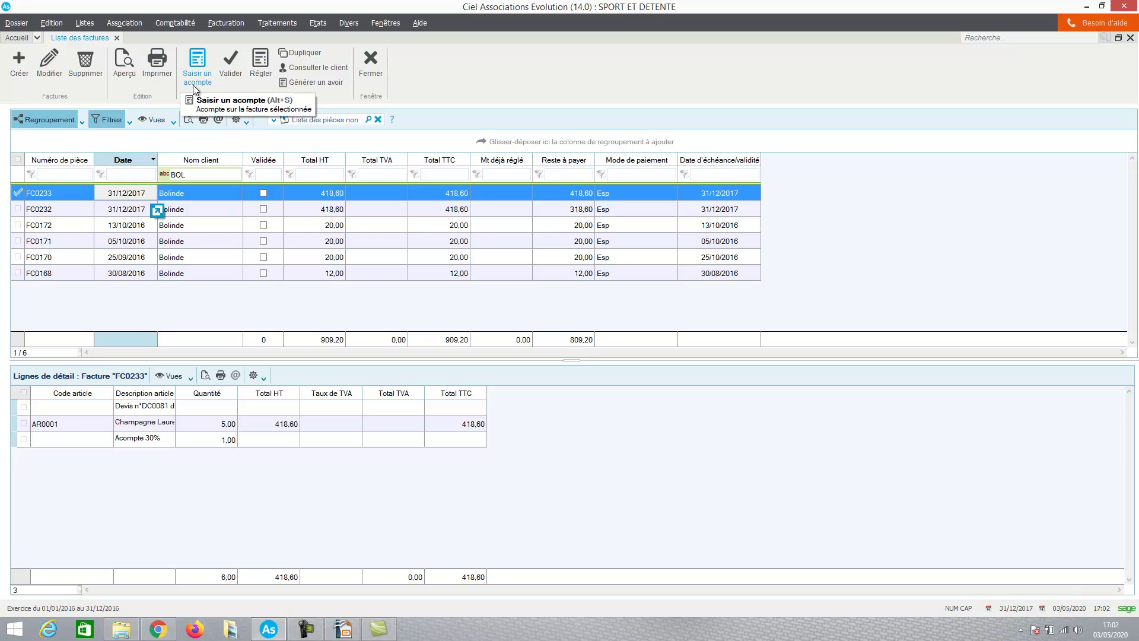
{"action": "left_click", "coordinate": [157, 209]}
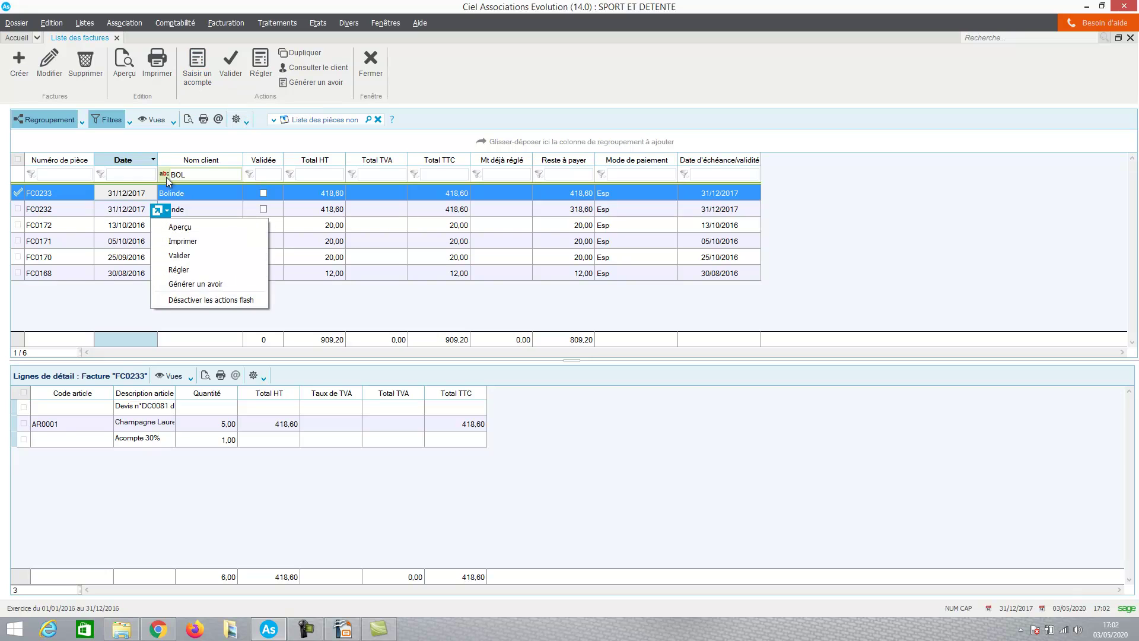
{"action": "left_click", "coordinate": [201, 69]}
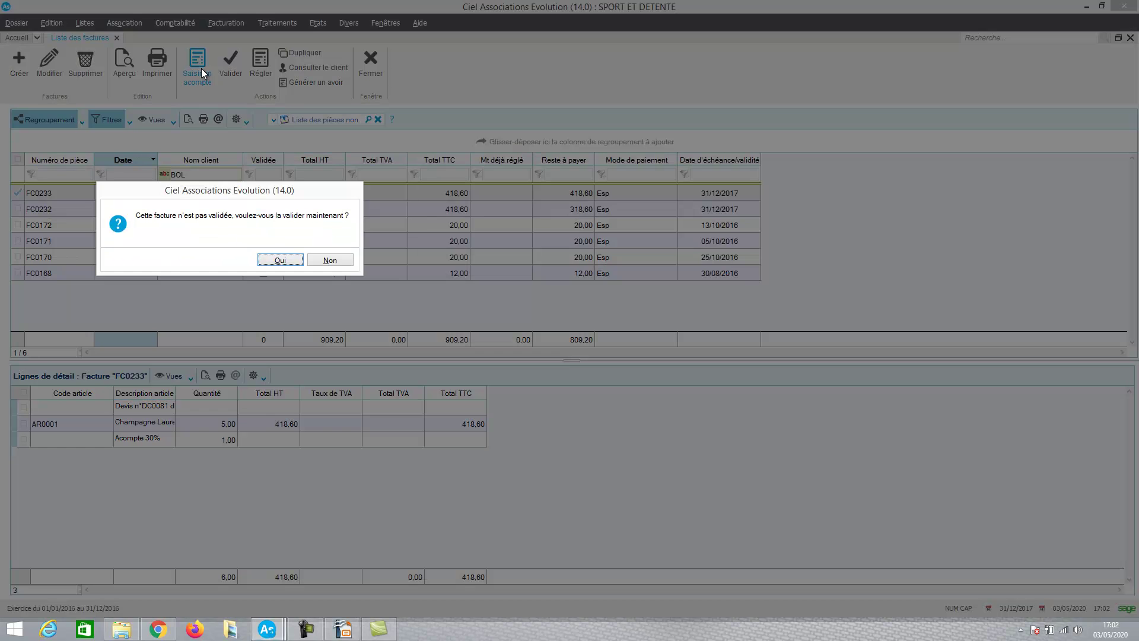
{"action": "left_click", "coordinate": [270, 264]}
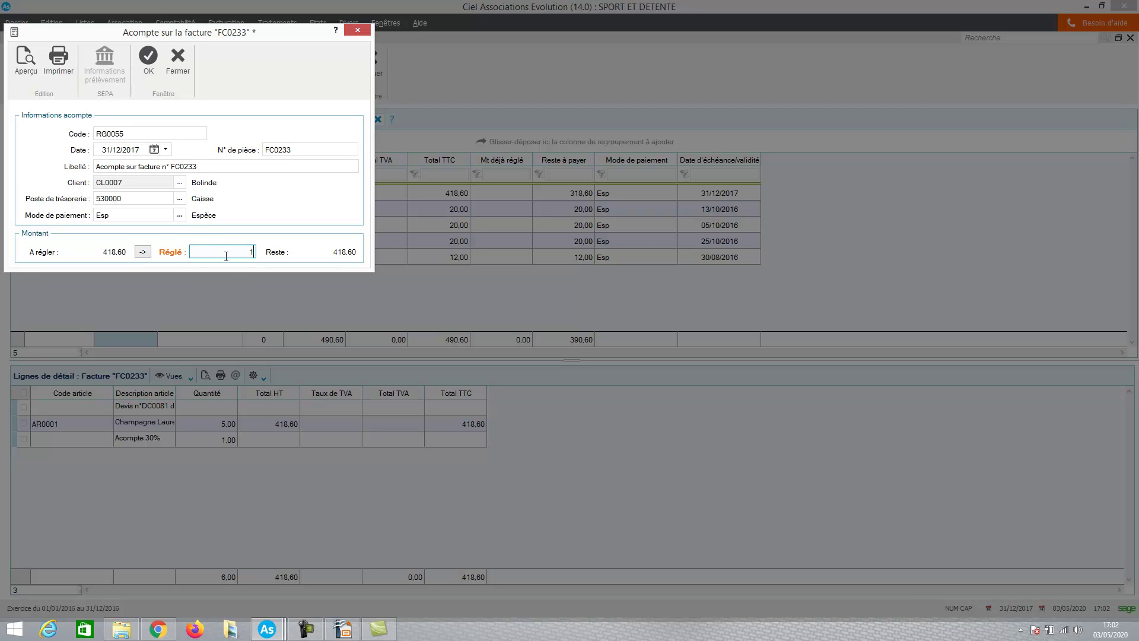
{"action": "type", "text": "100"}
{"action": "key", "text": "Tab"}
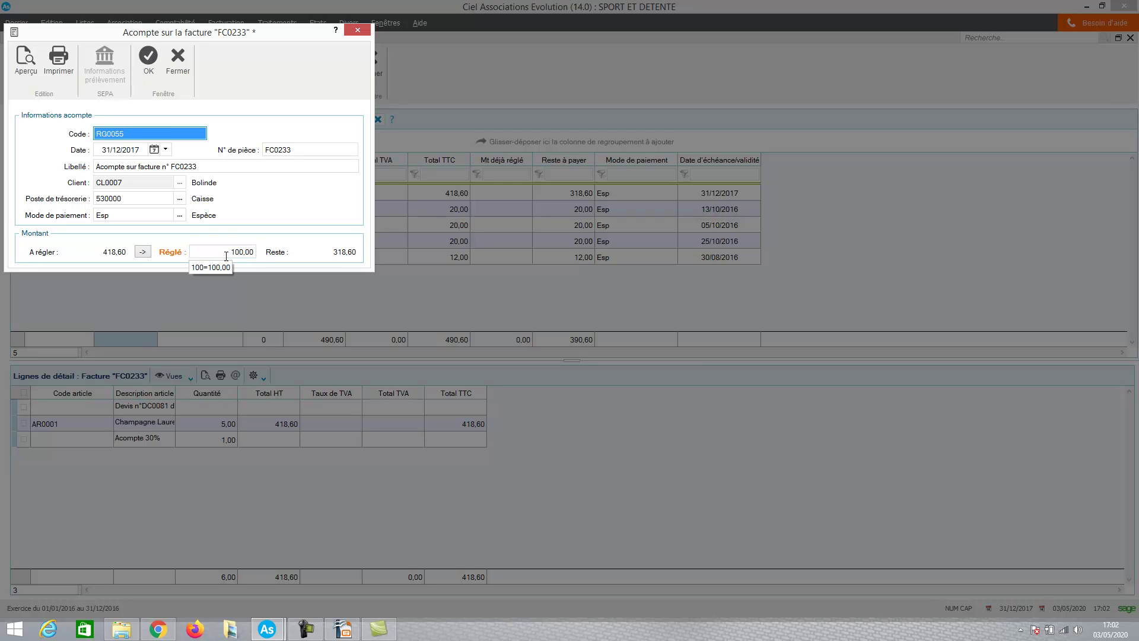
{"action": "left_click", "coordinate": [150, 64]}
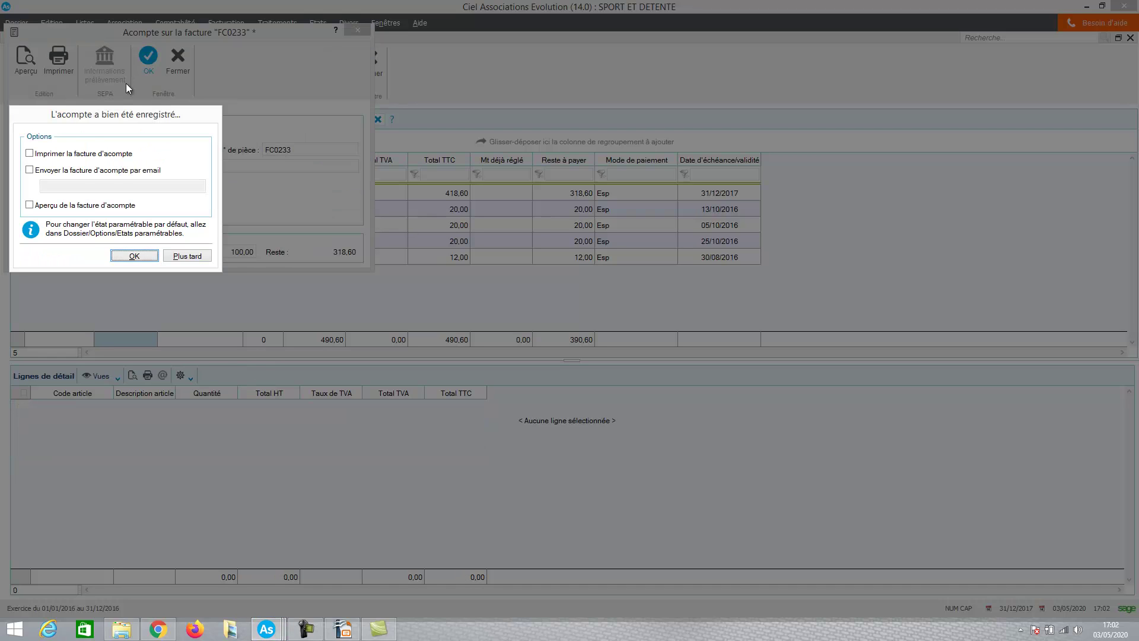
Preview the deposit invoice (facture d'acompte), look through it and close the preview.
{"action": "left_click", "coordinate": [32, 205]}
{"action": "left_click", "coordinate": [135, 256]}
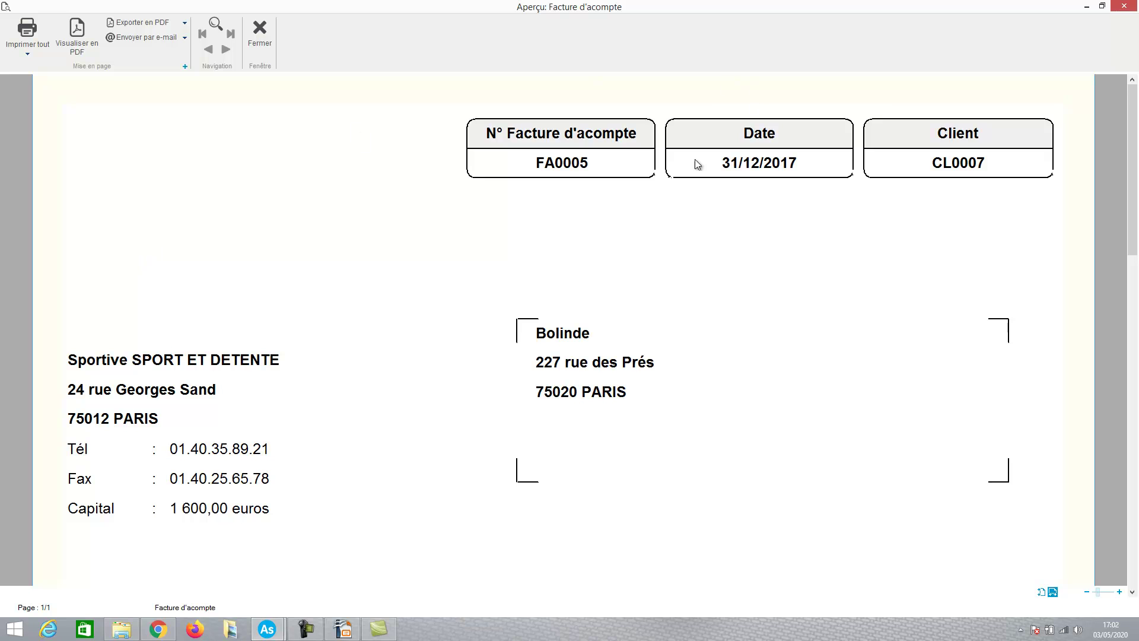
{"action": "left_click_drag", "start_coordinate": [1135, 177], "coordinate": [1135, 213]}
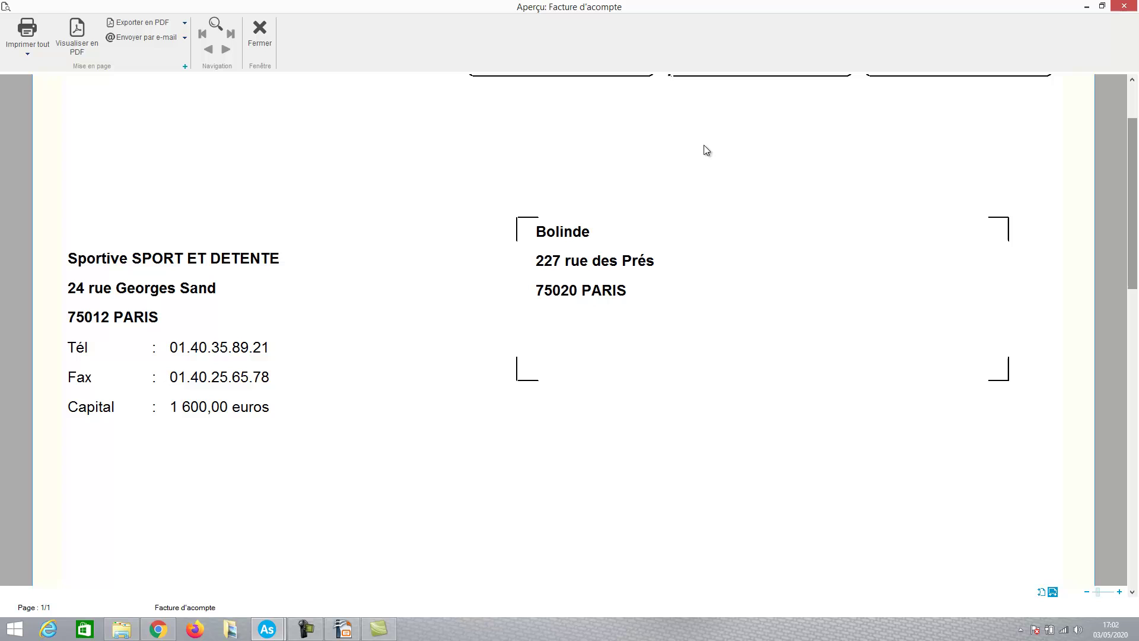
{"action": "left_click", "coordinate": [258, 36]}
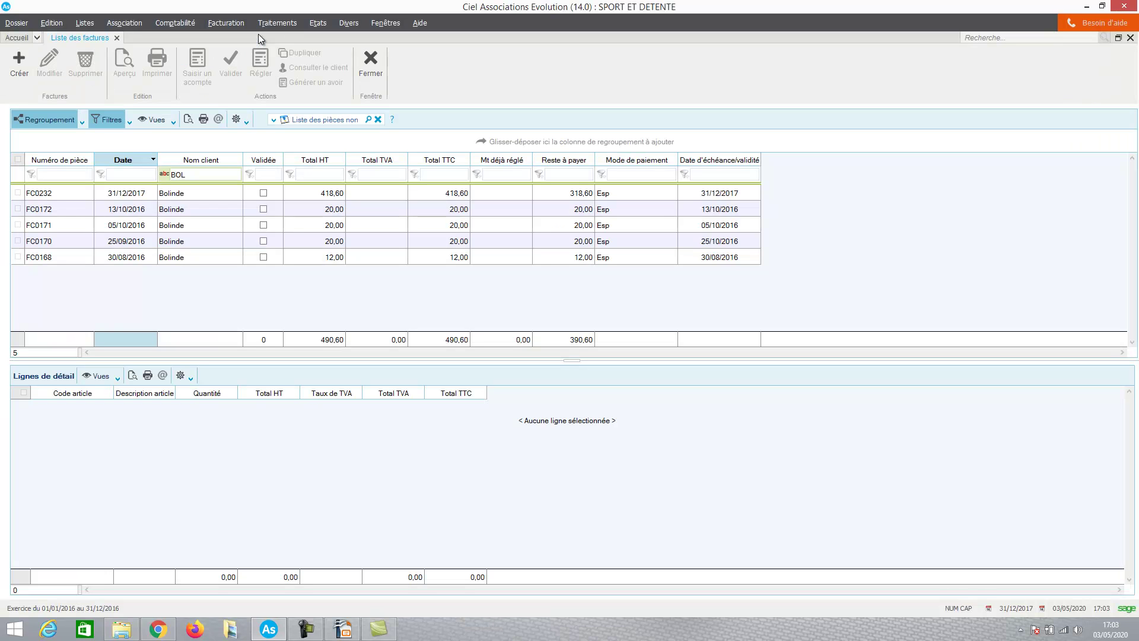
Preview the remaining 31/12/2017 invoice with the "Facture DEMO" template, check its deposit and net amount payable, and close the preview.
{"action": "left_click", "coordinate": [190, 192]}
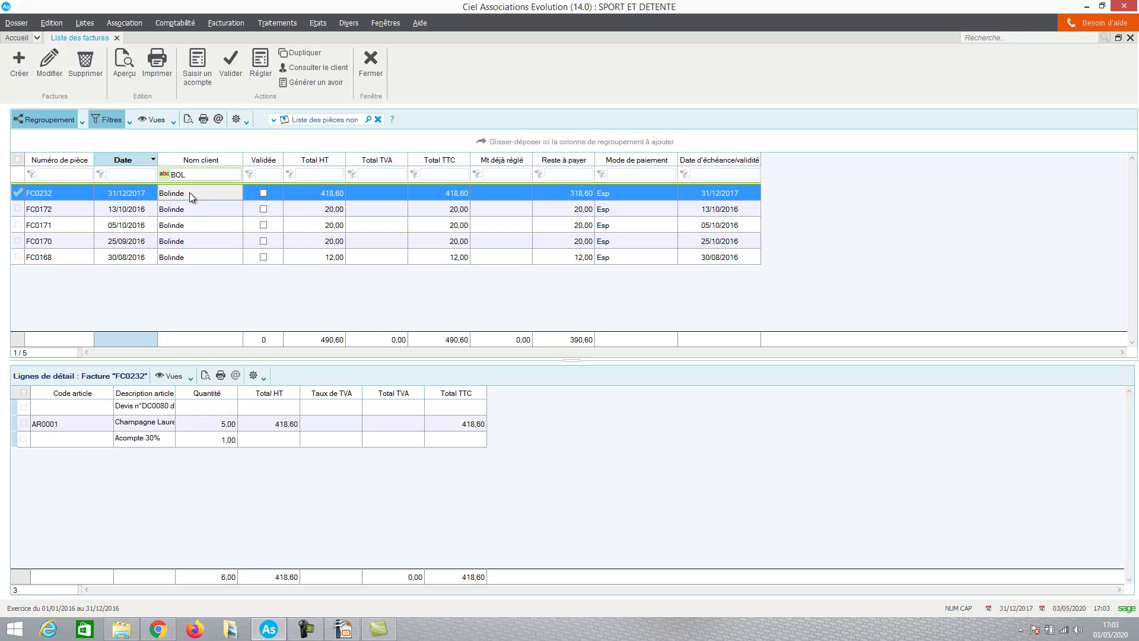
{"action": "left_click", "coordinate": [123, 64]}
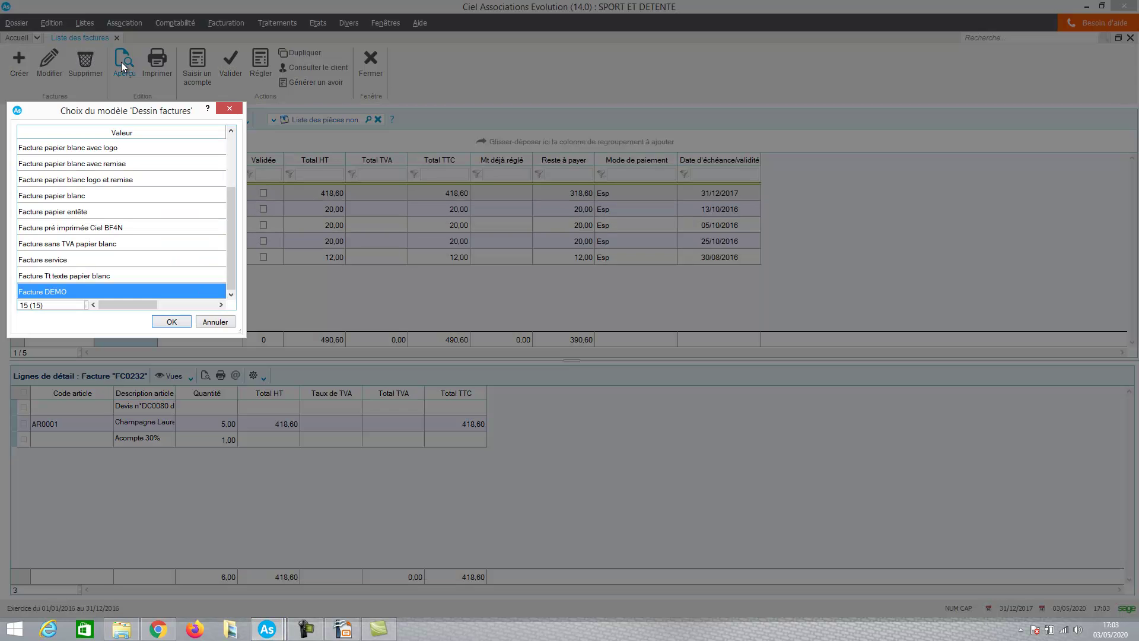
{"action": "left_click", "coordinate": [177, 322]}
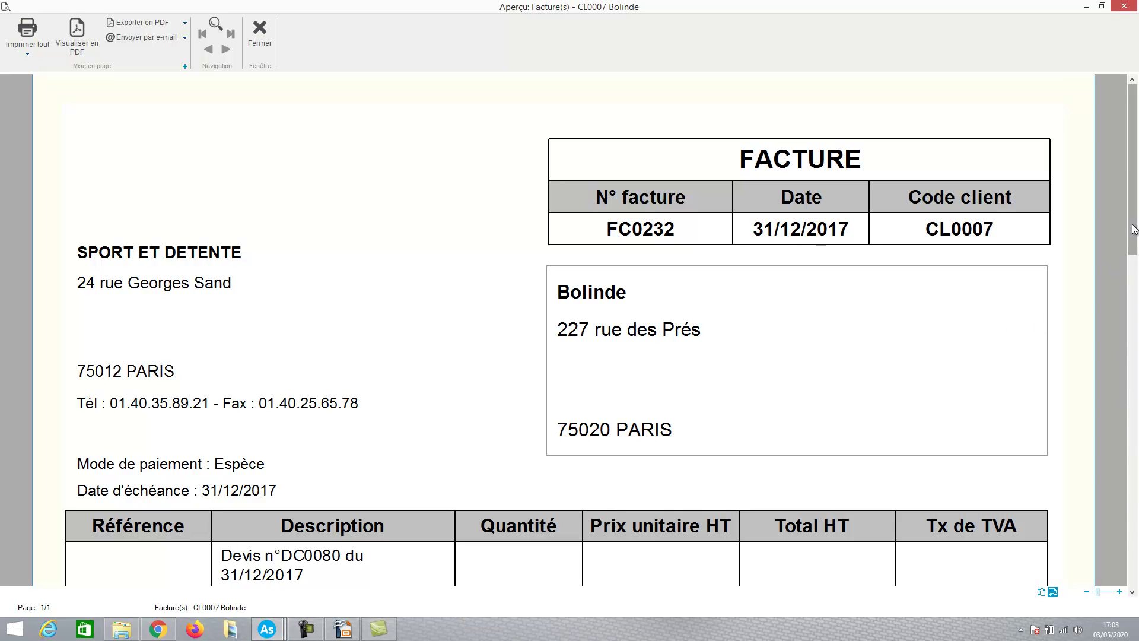
{"action": "left_click_drag", "start_coordinate": [1133, 172], "coordinate": [1133, 397]}
{"action": "left_click_drag", "start_coordinate": [1135, 454], "coordinate": [1137, 510]}
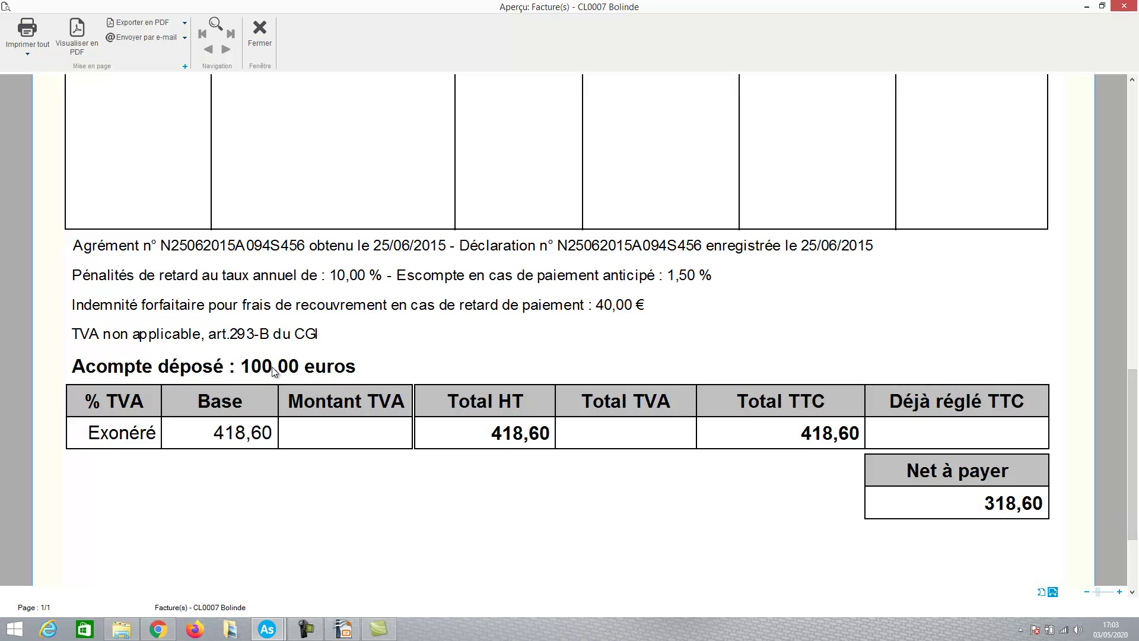
{"action": "left_click", "coordinate": [257, 38]}
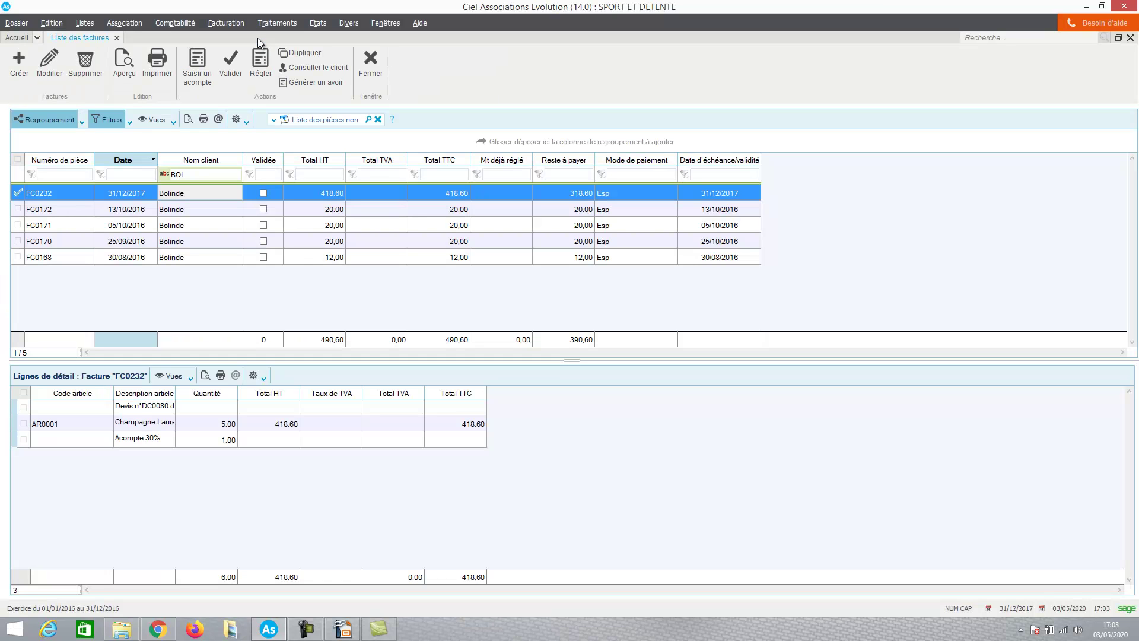
Close the filtered invoice list and reopen the full list of invoices.
{"action": "left_click", "coordinate": [372, 65]}
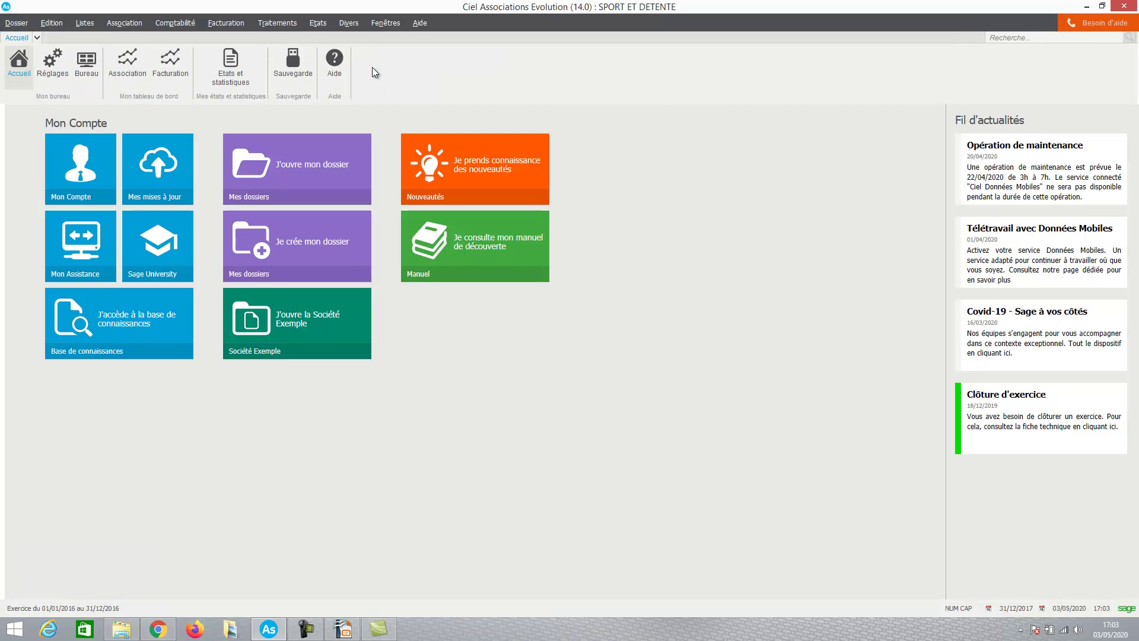
{"action": "left_click", "coordinate": [225, 23]}
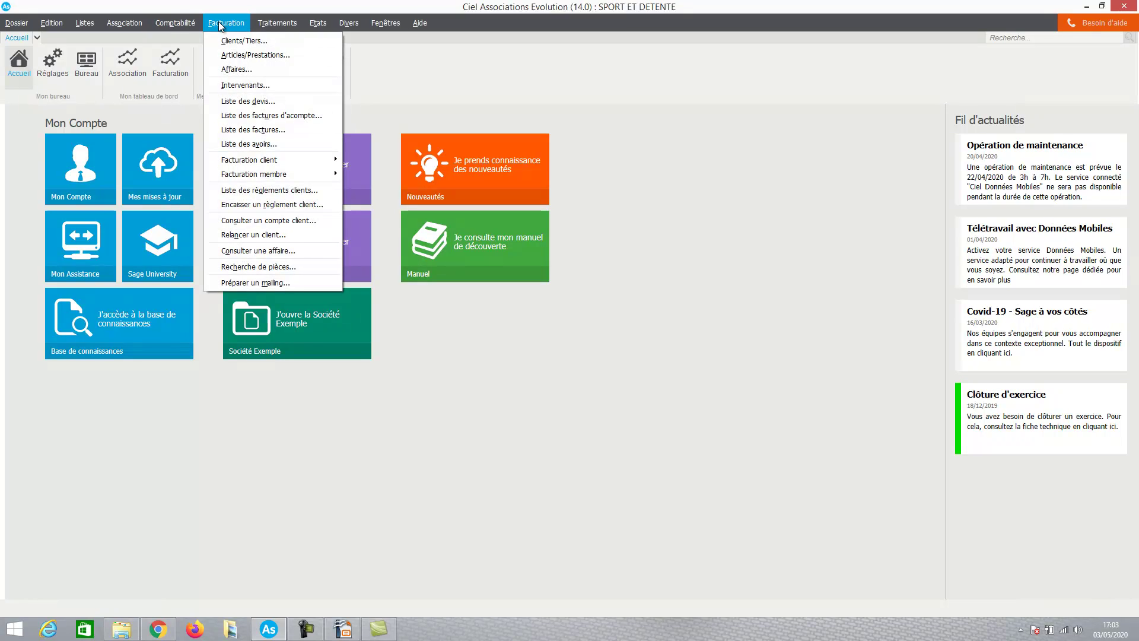
{"action": "left_click", "coordinate": [237, 130]}
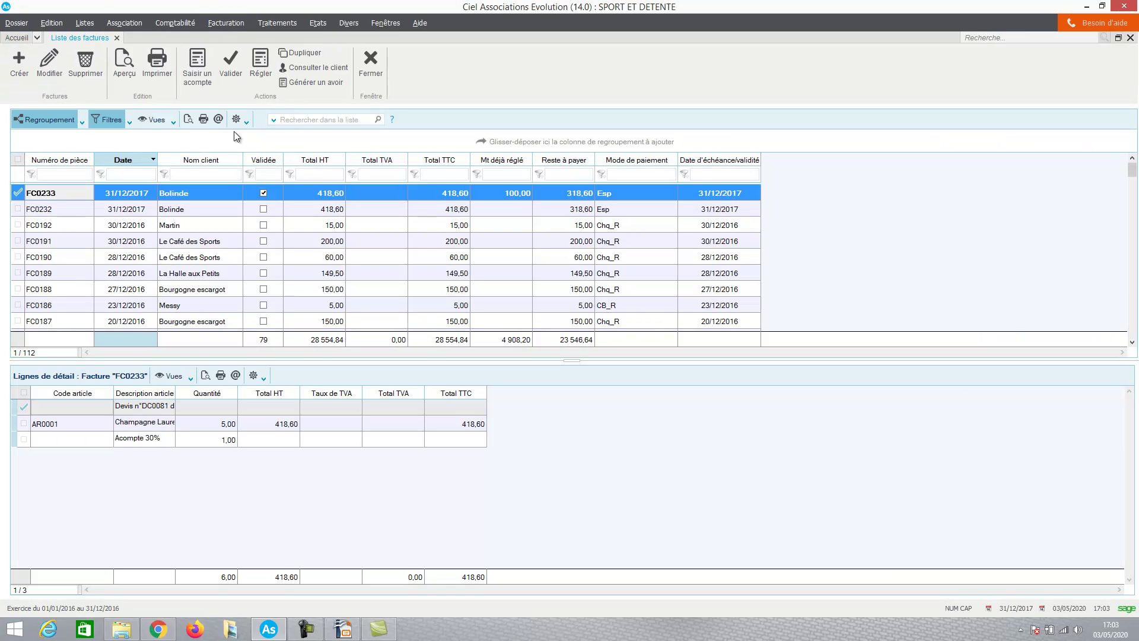